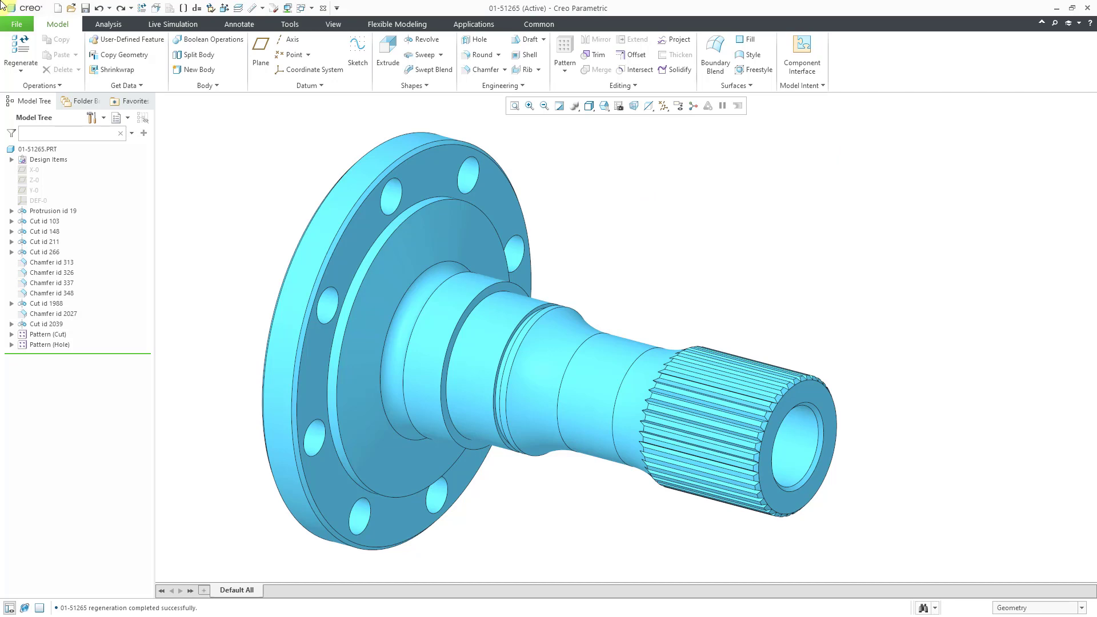
Edit the dimensions of Protrusion id 19 and set the shaft's overall length to 160.
click(64, 211)
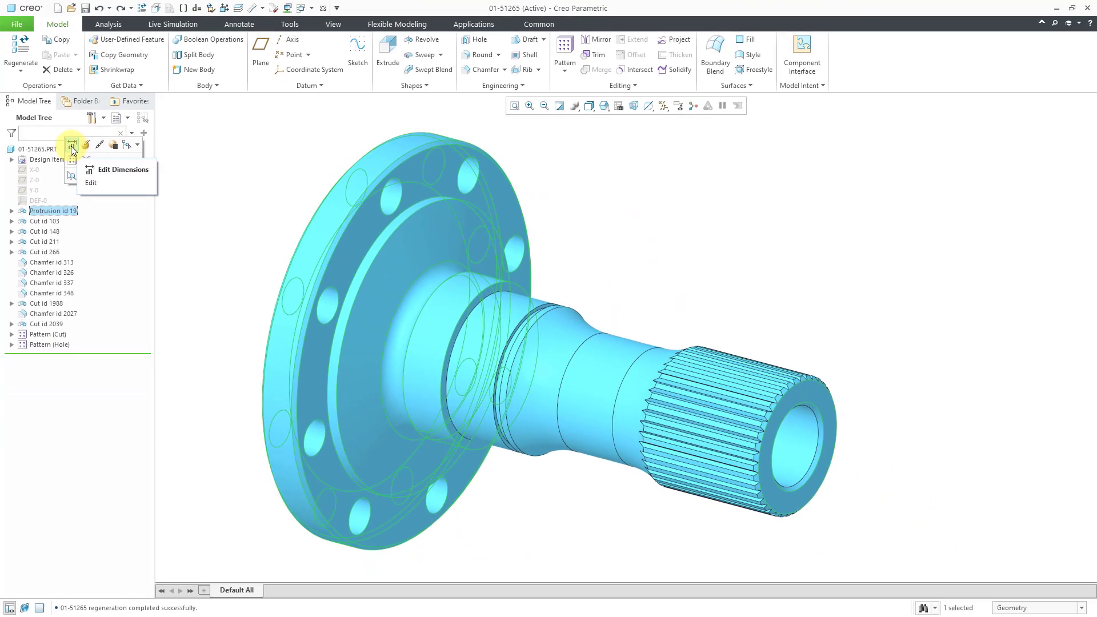
click(72, 149)
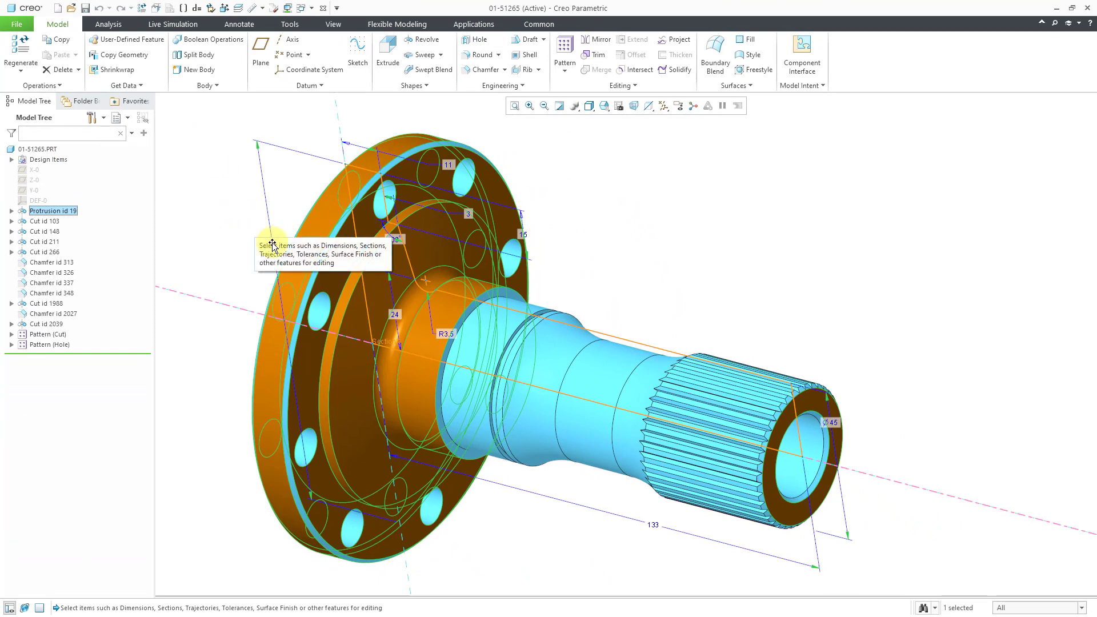
click(263, 238)
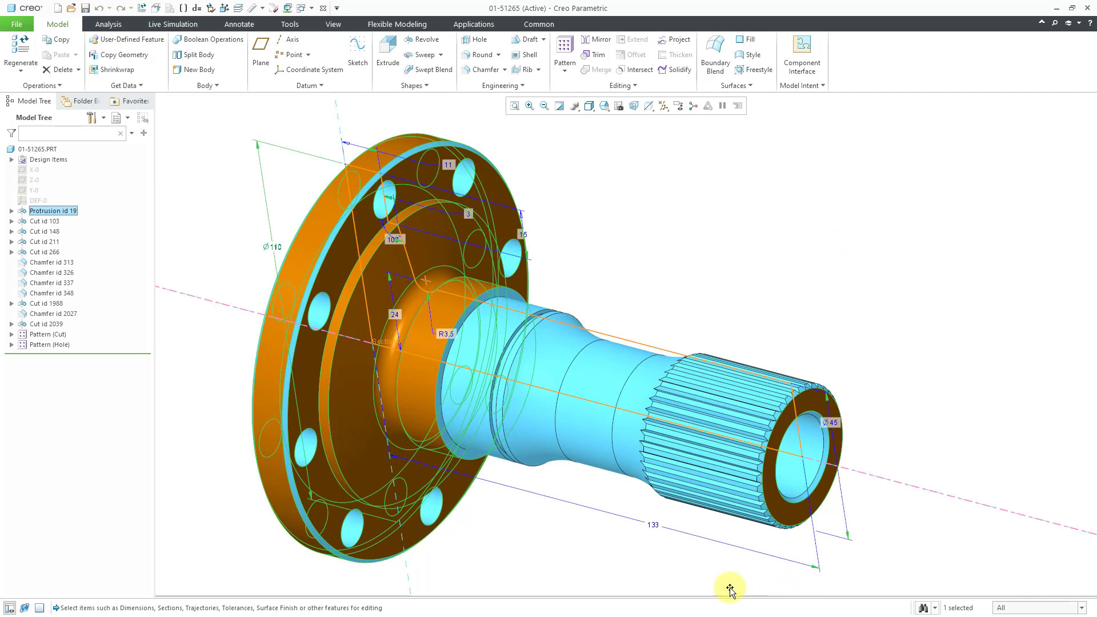
double_click(657, 528)
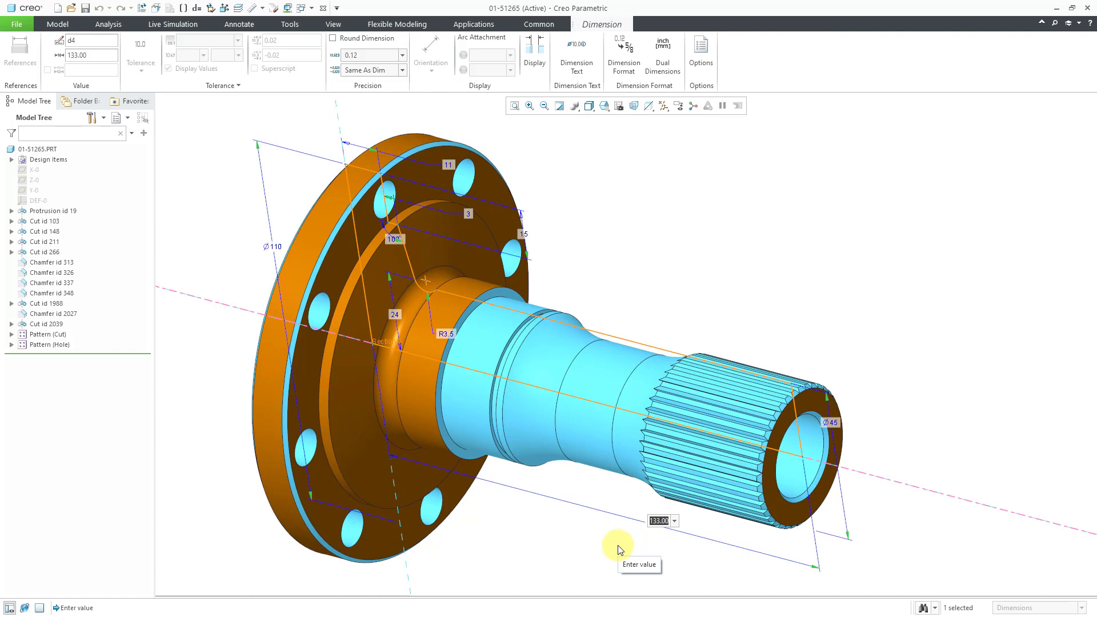
text(160)
key(Return)
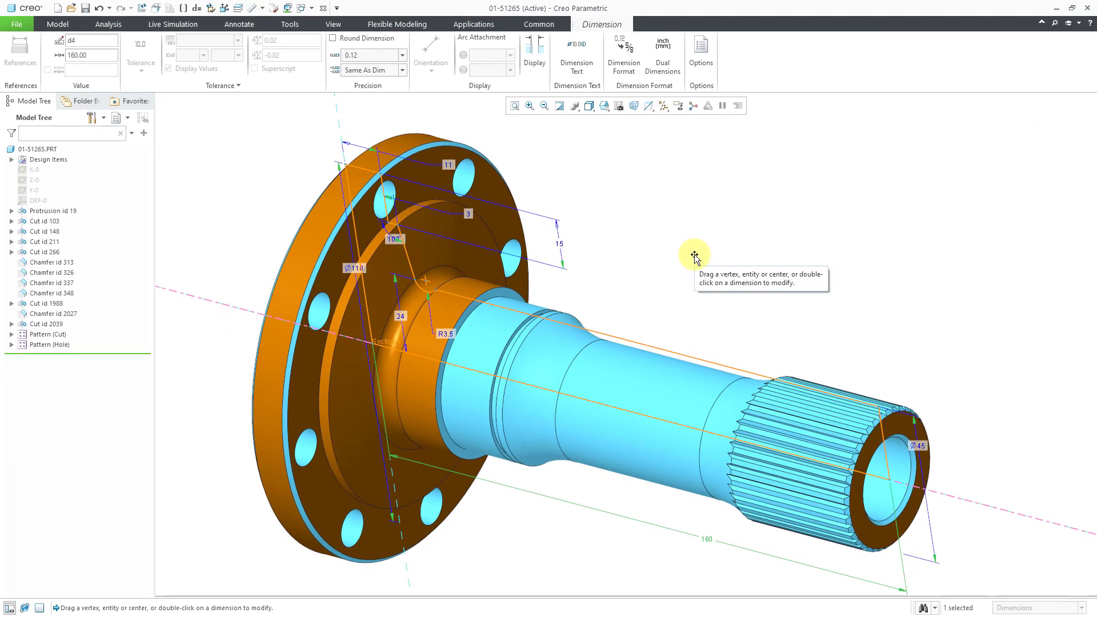
click(694, 255)
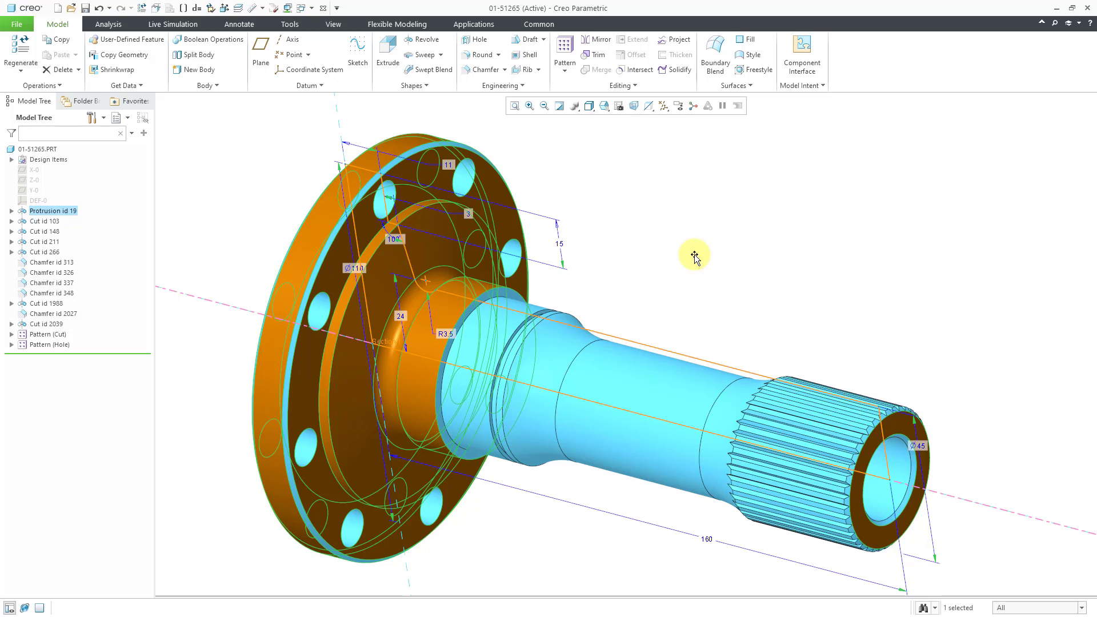
click(694, 255)
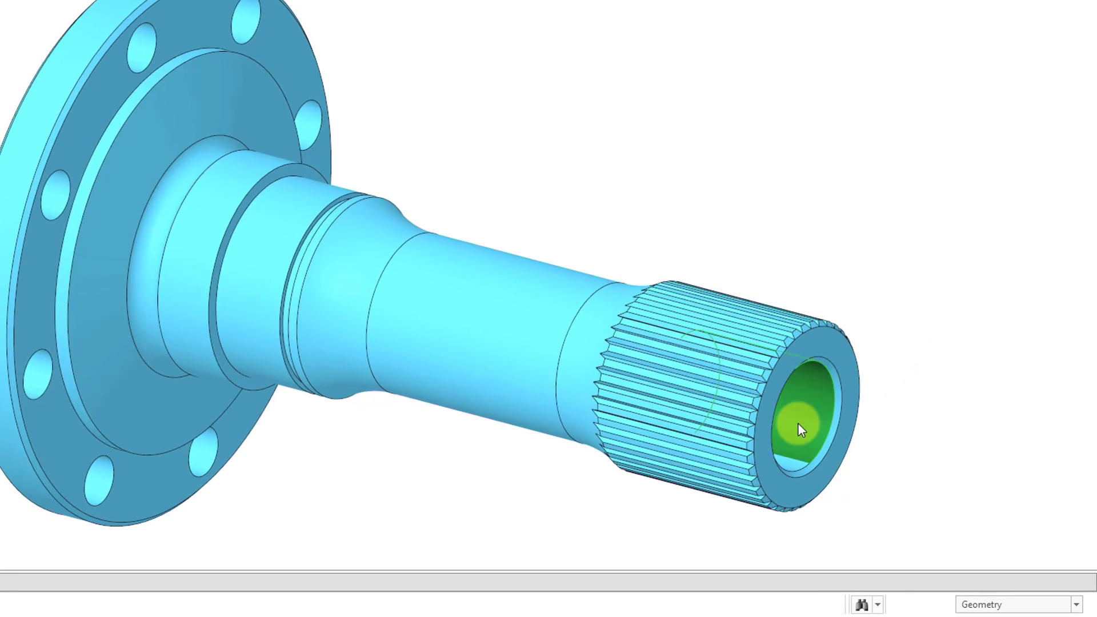
Set the diameter of the bore in the shaft's splined end to 18.
double_click(878, 476)
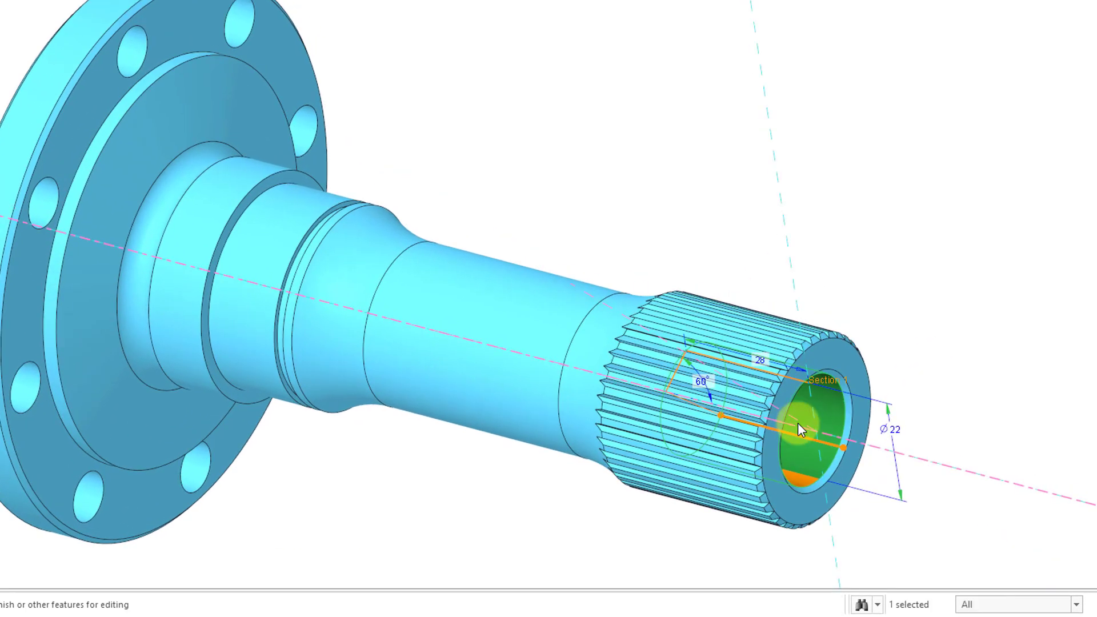
click(897, 433)
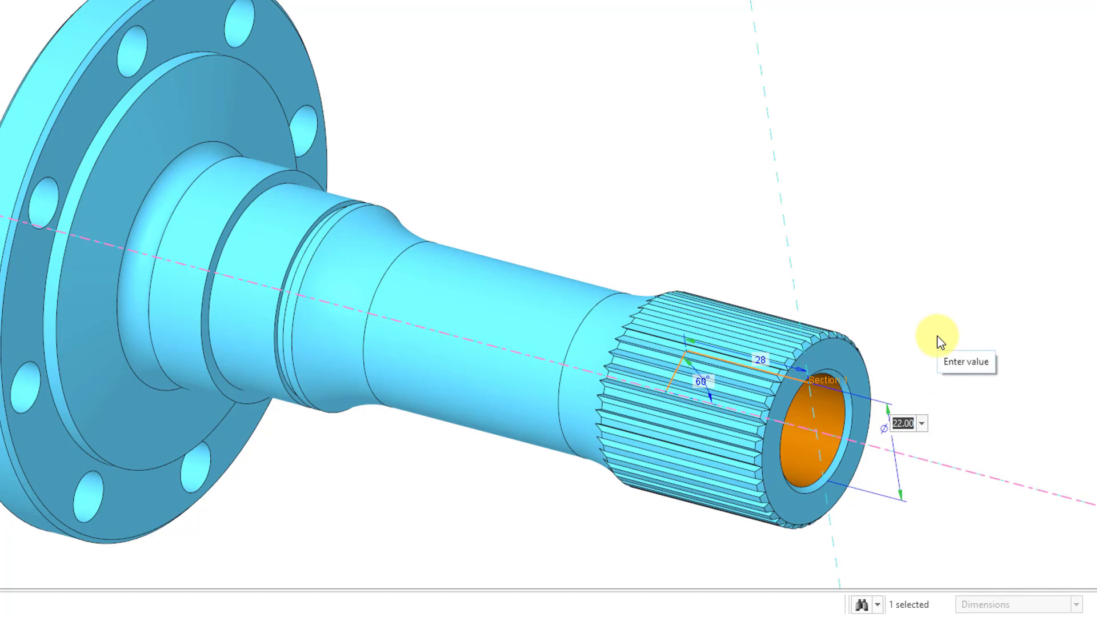
text(18)
key(Return)
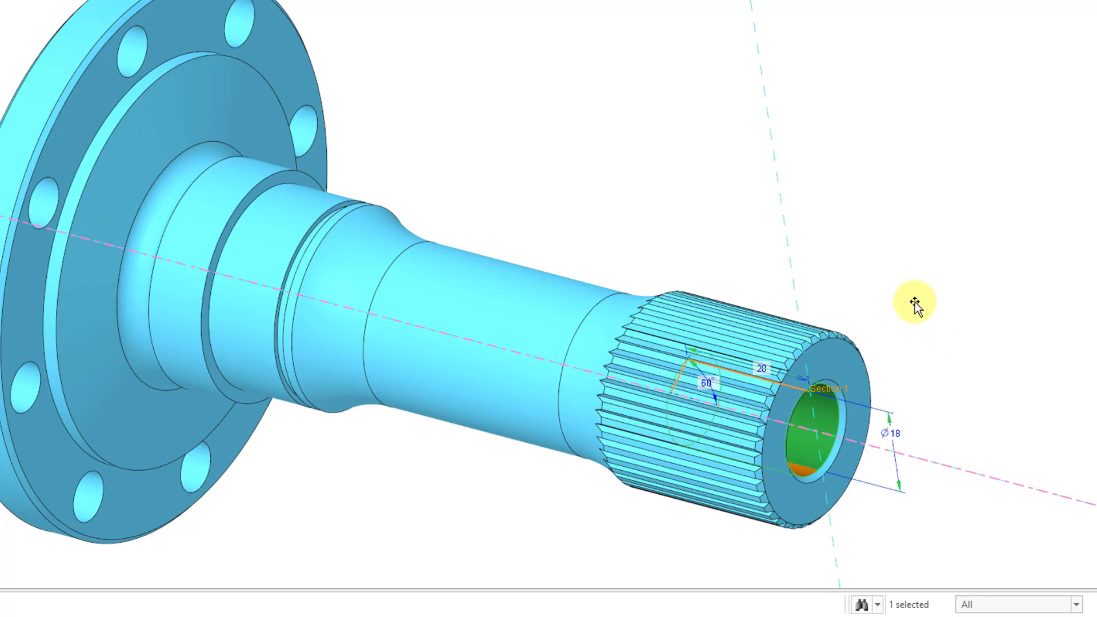
key(Escape)
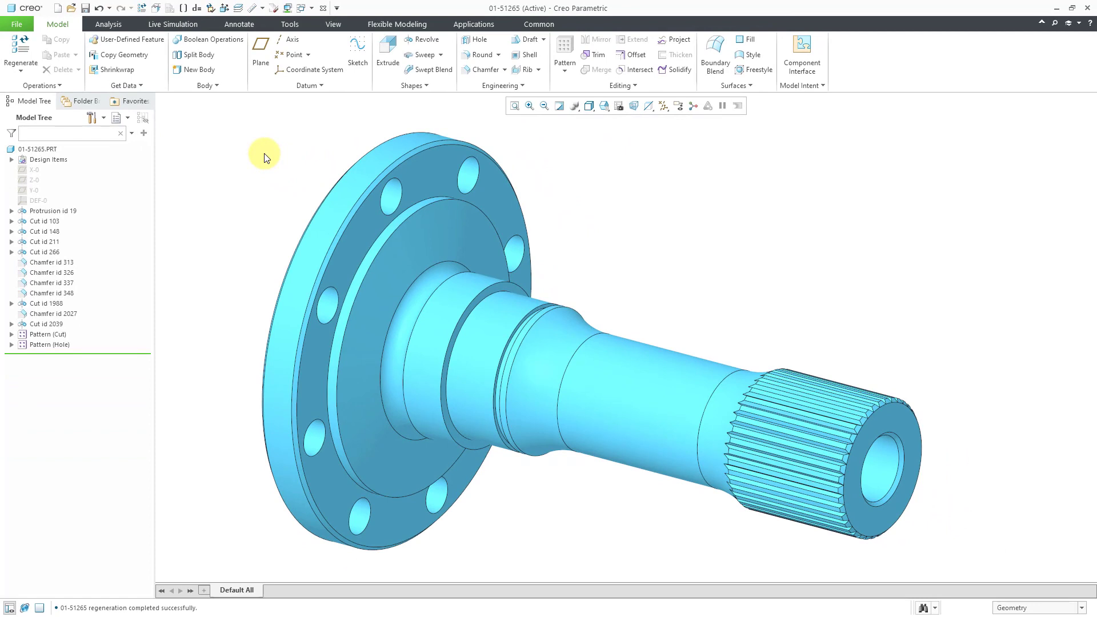
Redefine the first flange hole, Hole id 1727, and change its depth option to To Next.
click(398, 205)
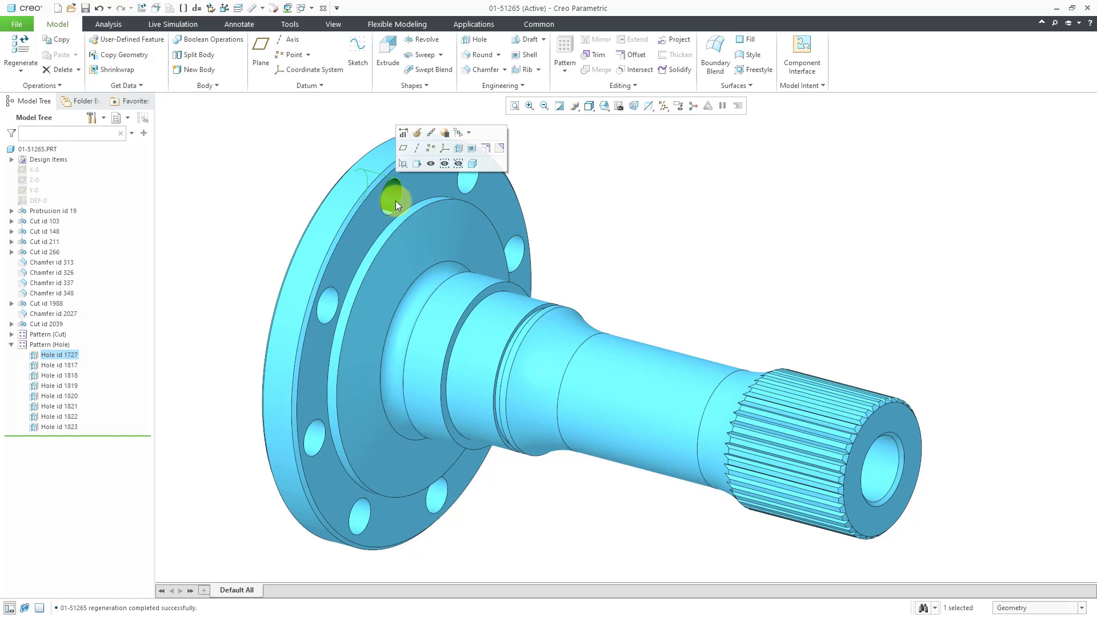
click(419, 134)
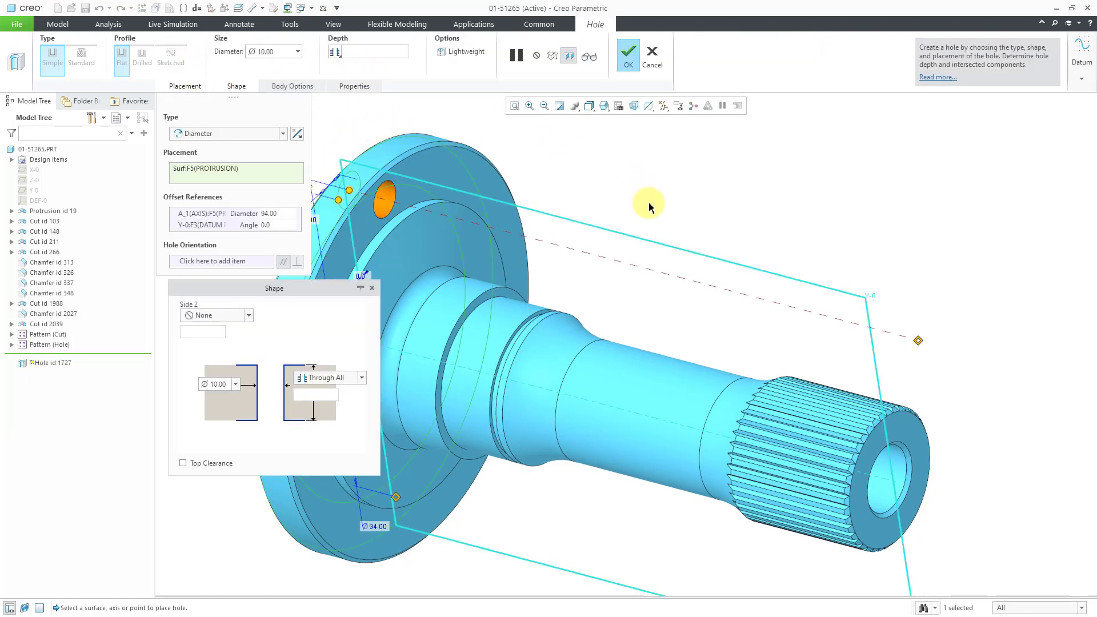
scroll(860, 299, down, 2)
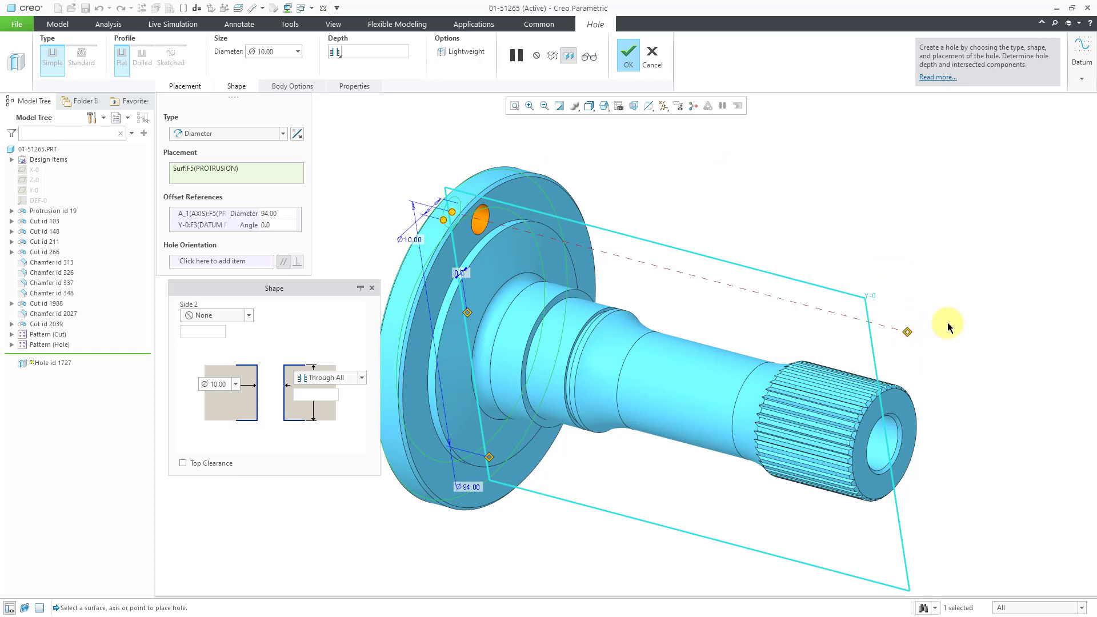
right_click(849, 180)
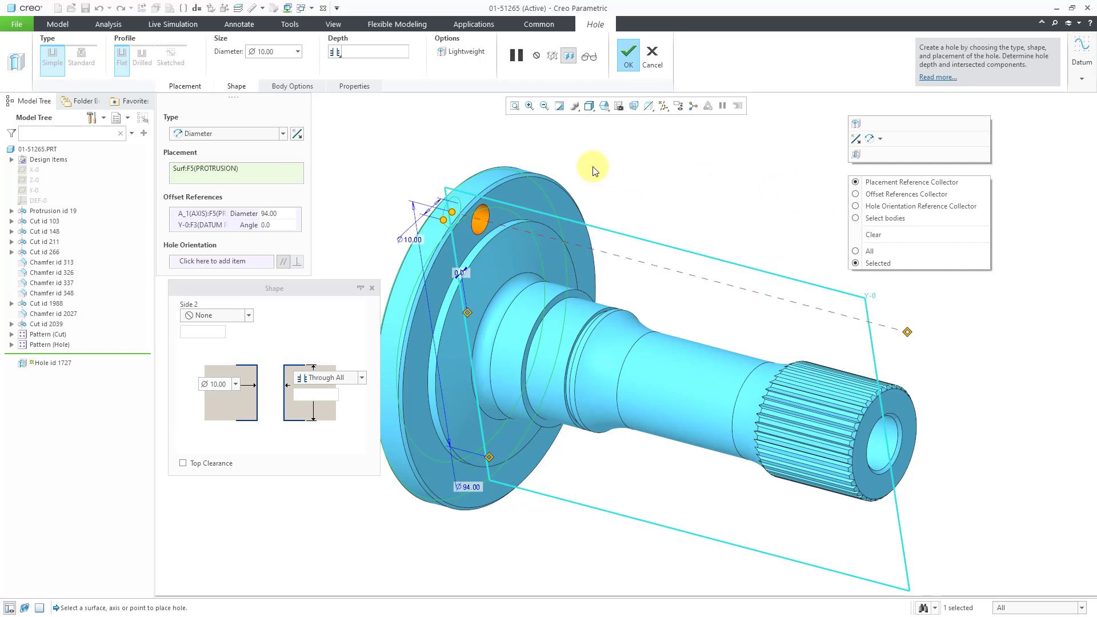
click(337, 52)
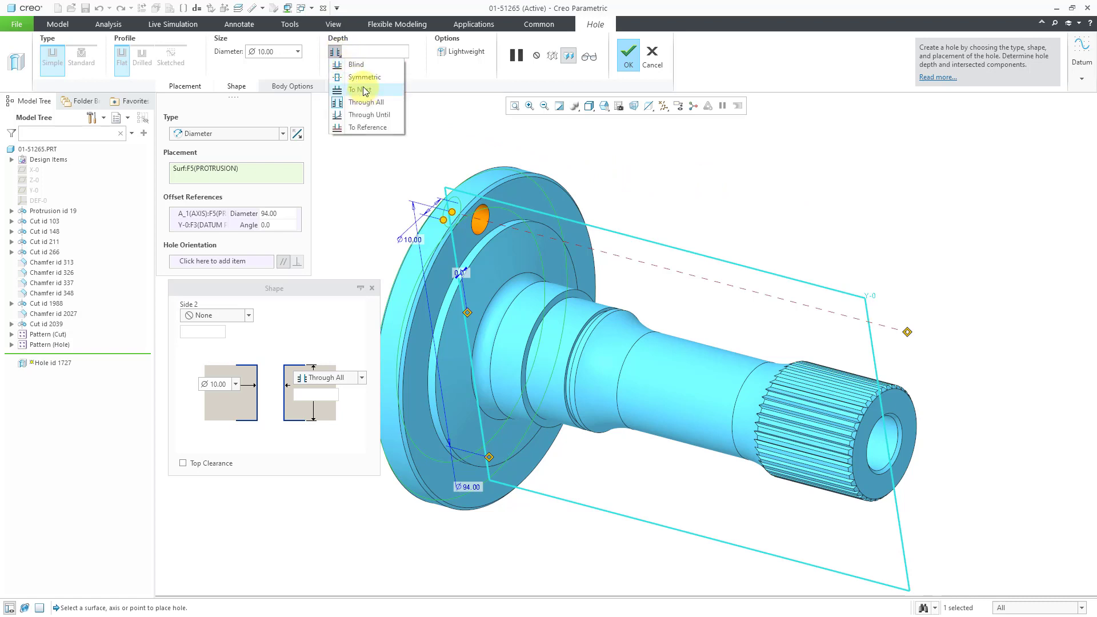
click(364, 90)
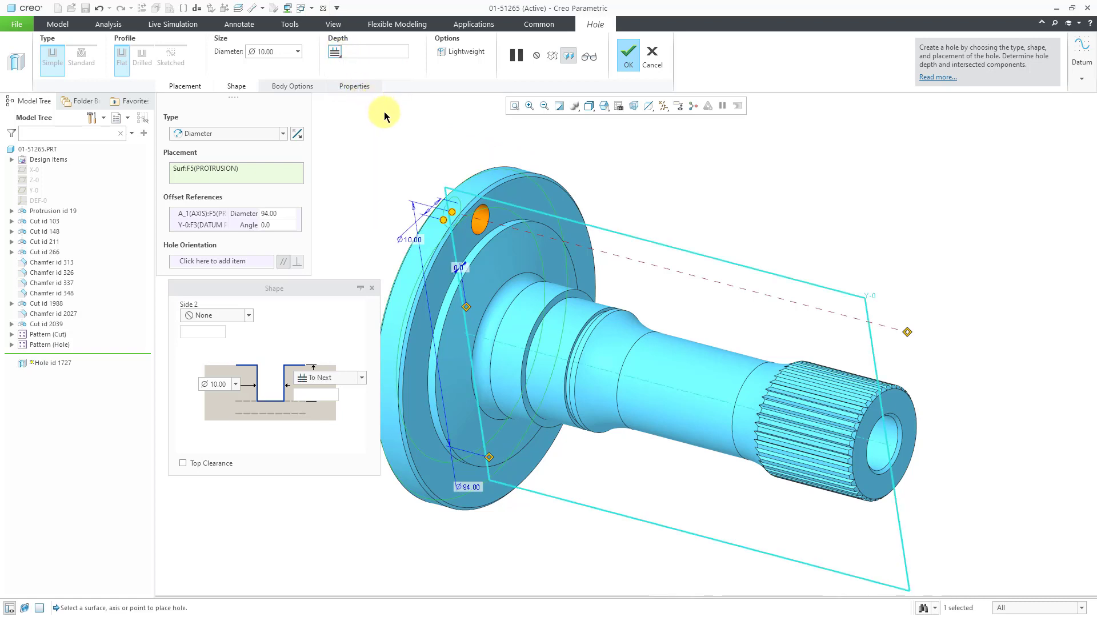
click(338, 54)
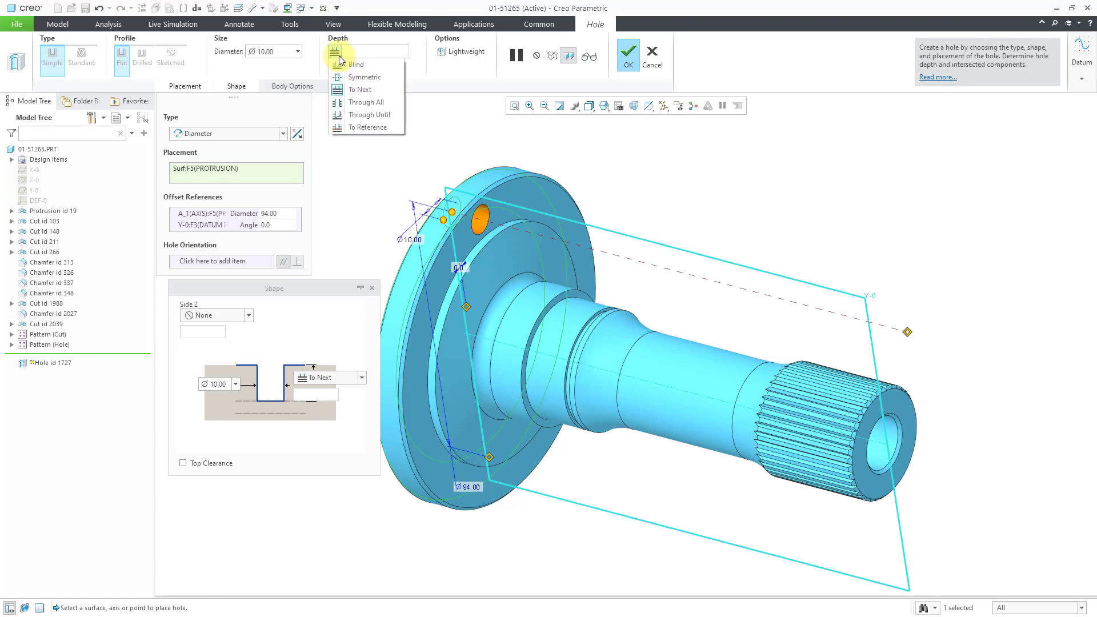
click(362, 90)
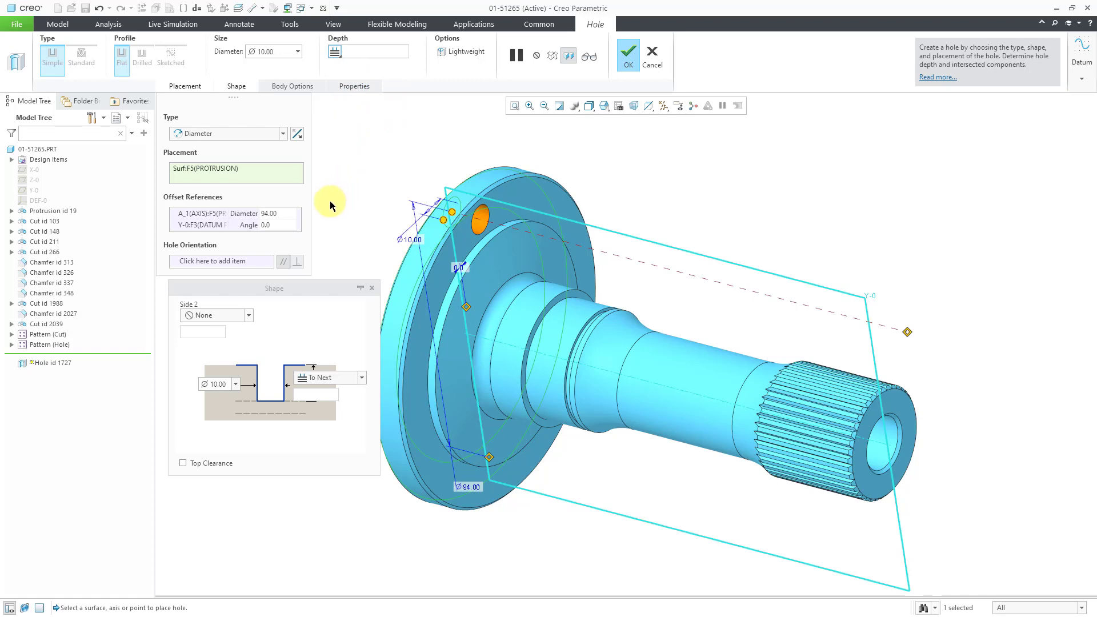
Set the flange hole's diameter to 8 and finish redefining the hole.
click(264, 52)
text(8)
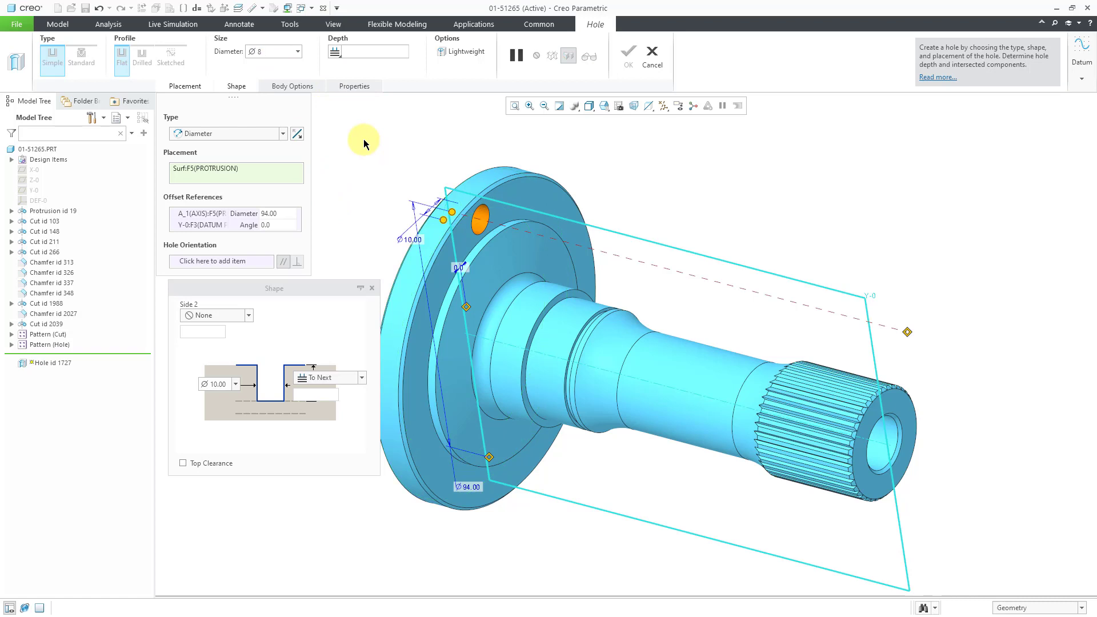
key(Return)
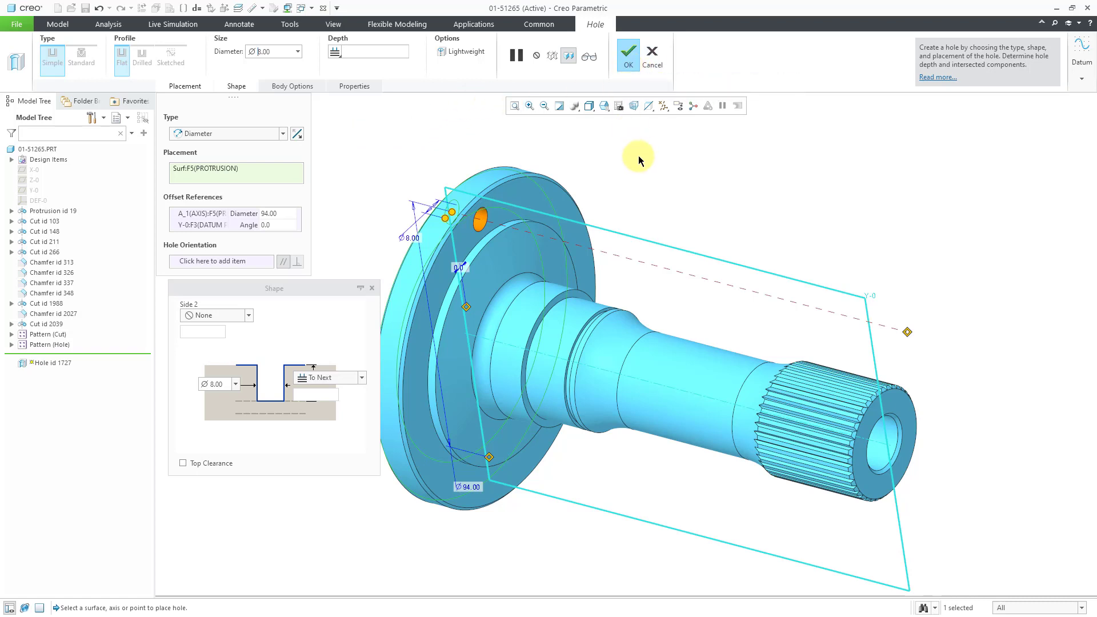
middle_click(672, 168)
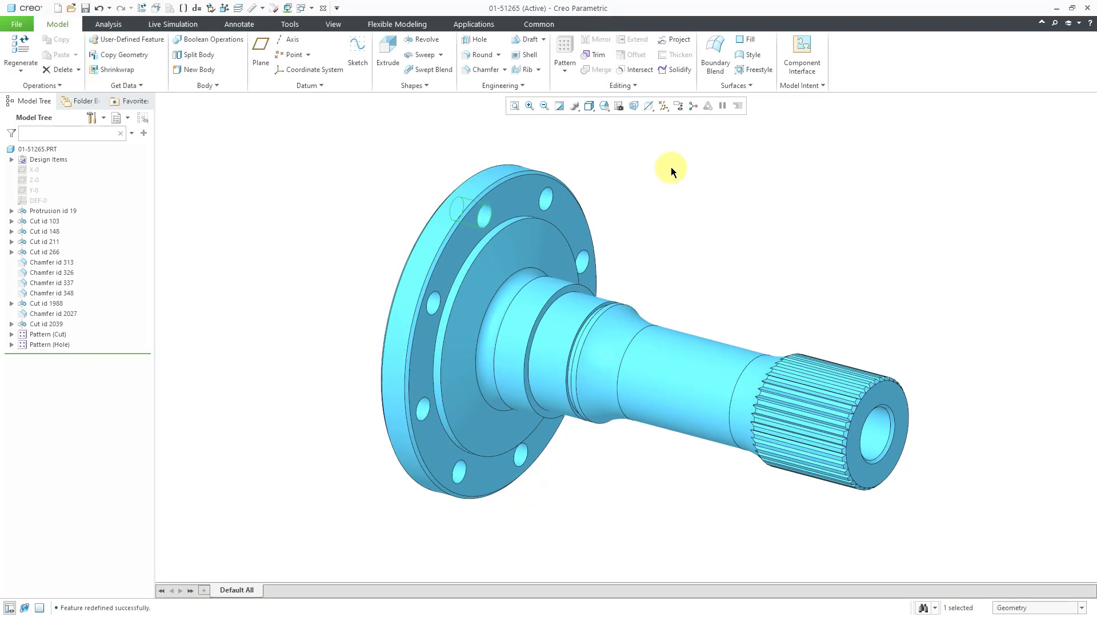
click(672, 169)
Edit the flange hole pattern to have 6 holes and regenerate the part.
click(61, 345)
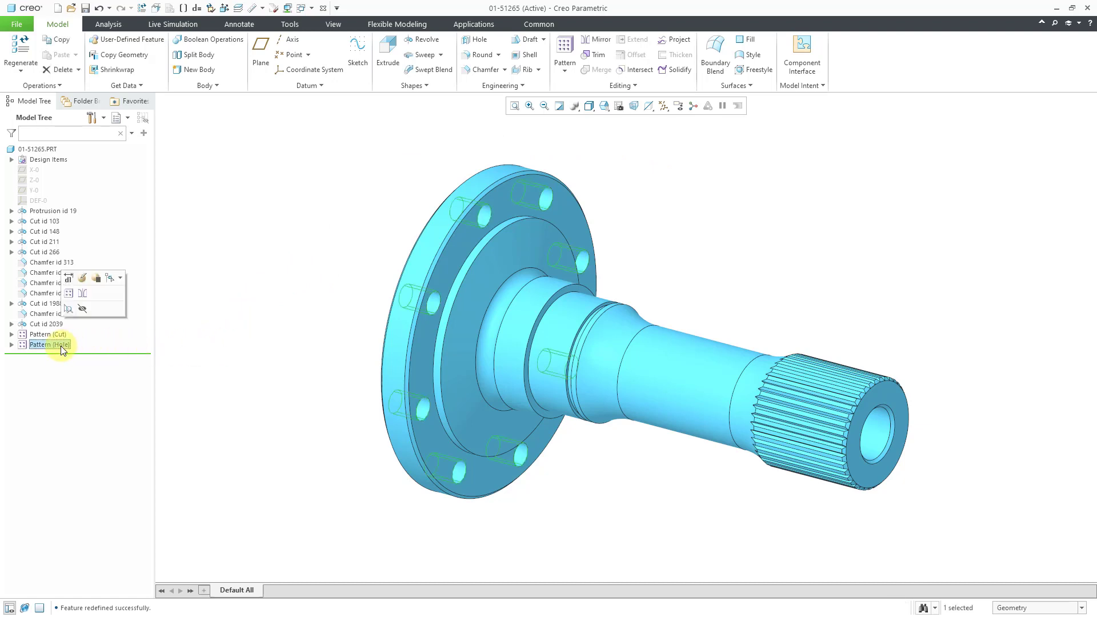
click(69, 279)
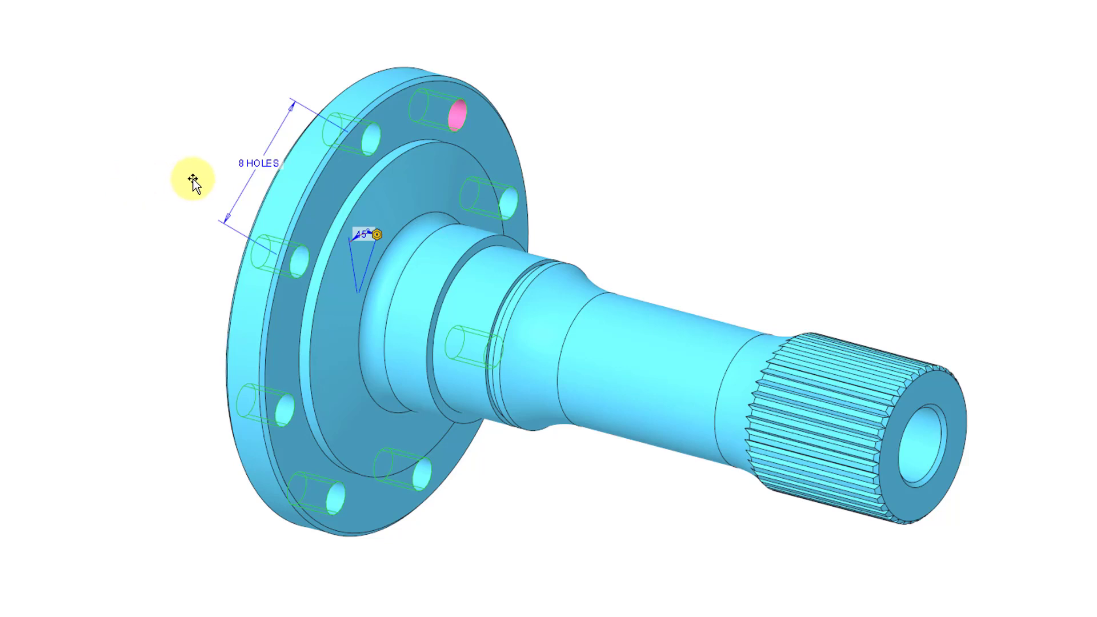
mouse_move(194, 179)
middle_down()
mouse_move(154, 177)
mouse_move(183, 179)
middle_up()
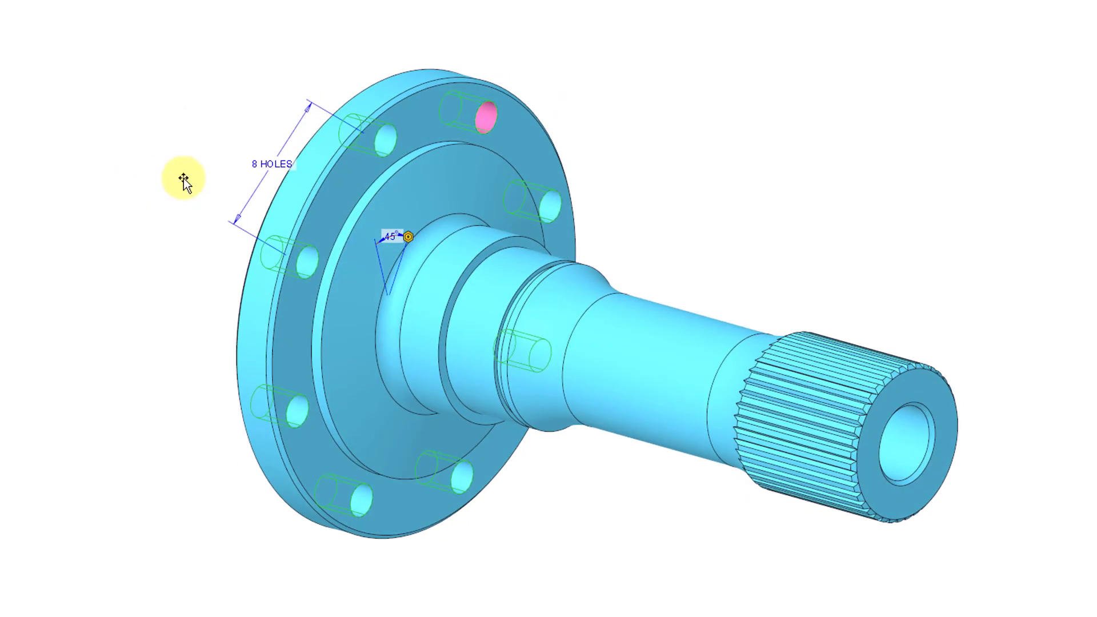
click(256, 163)
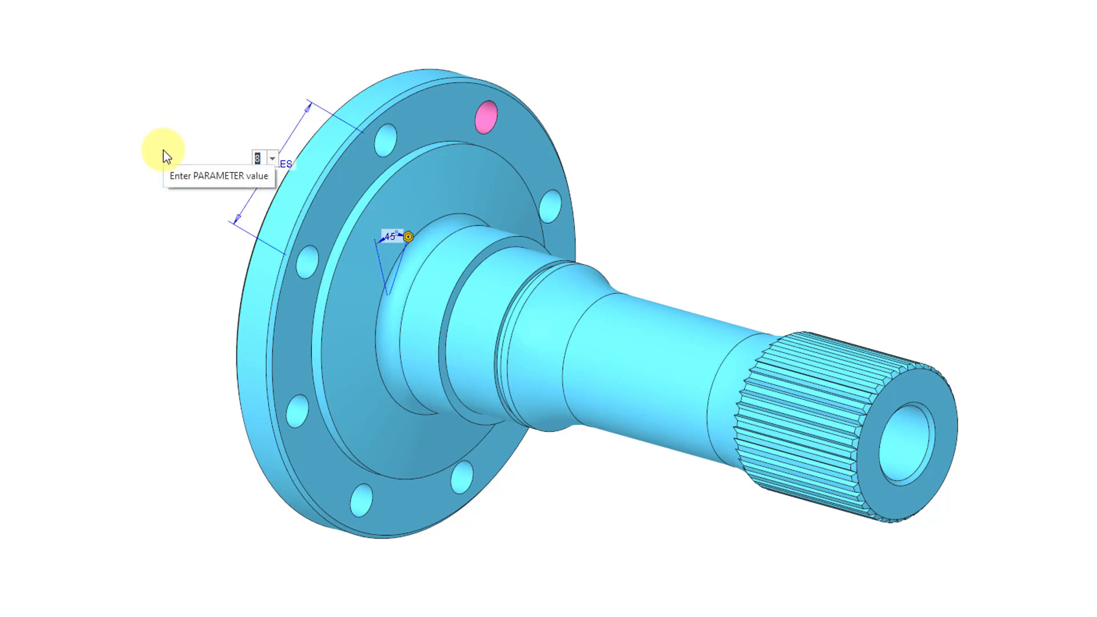
text(6)
key(Return)
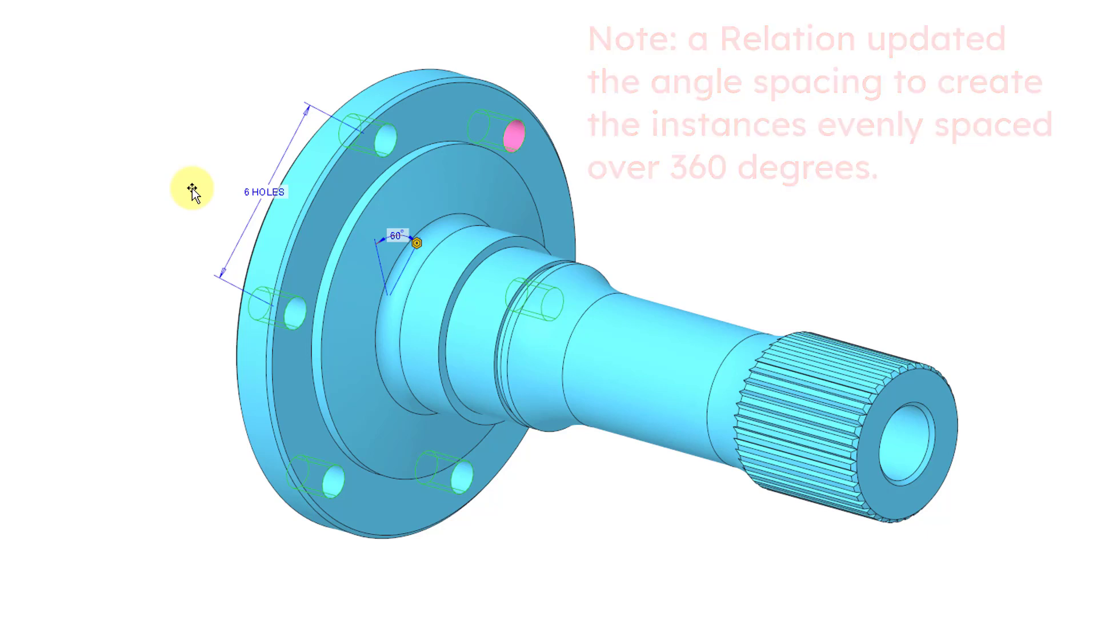
key(ctrl+g)
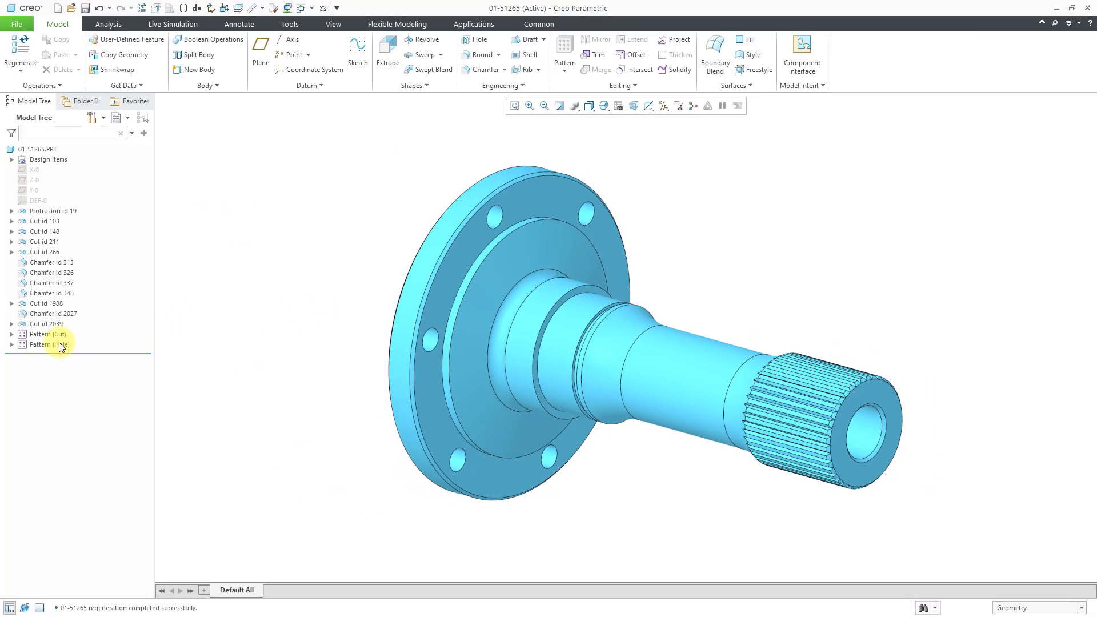
Open the definition of the flange hole pattern, examine its dimension and option settings, and close it.
click(62, 346)
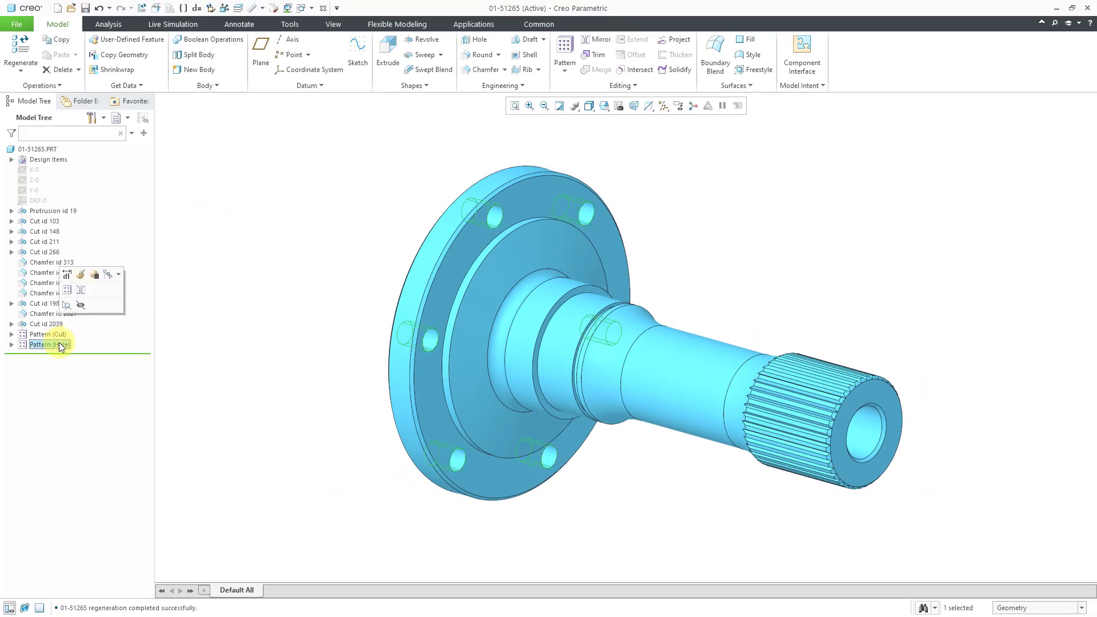
click(82, 278)
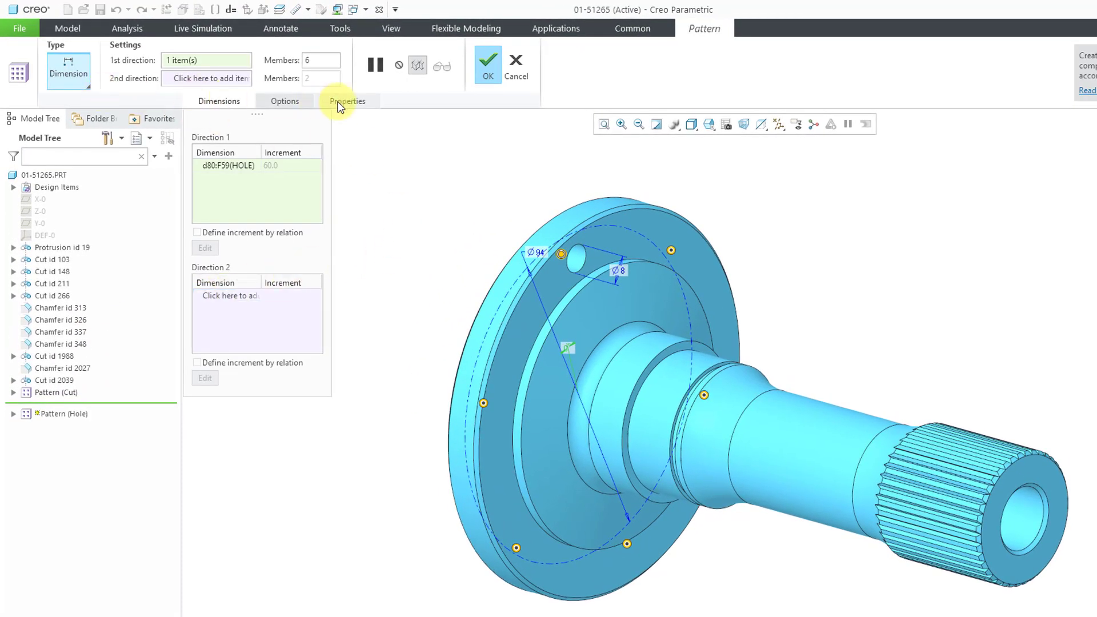
click(288, 102)
click(231, 104)
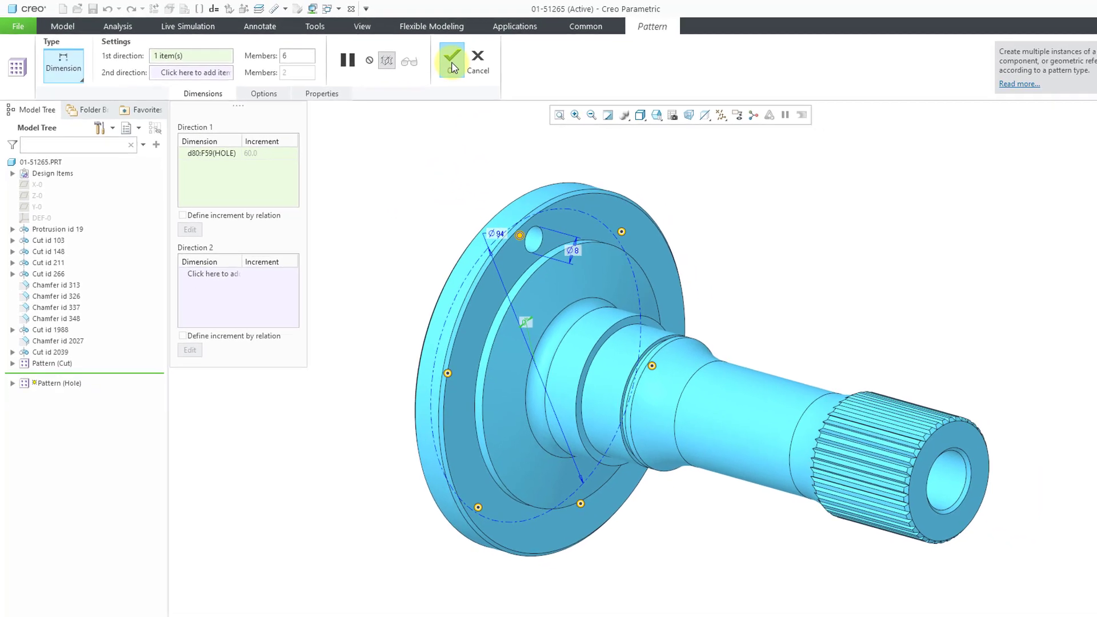
click(453, 67)
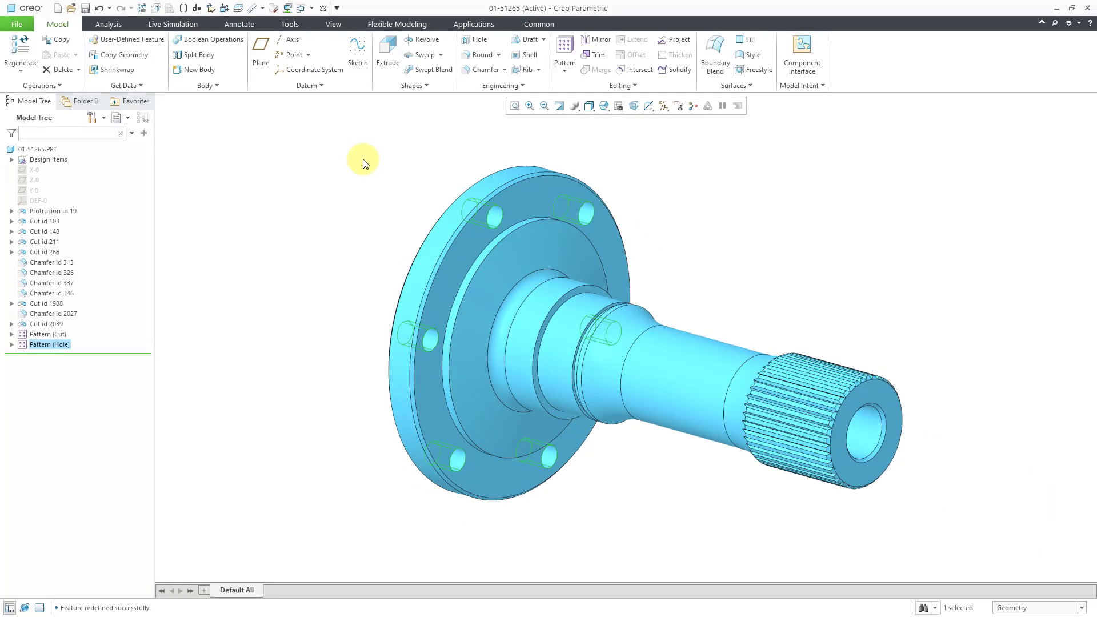
click(356, 191)
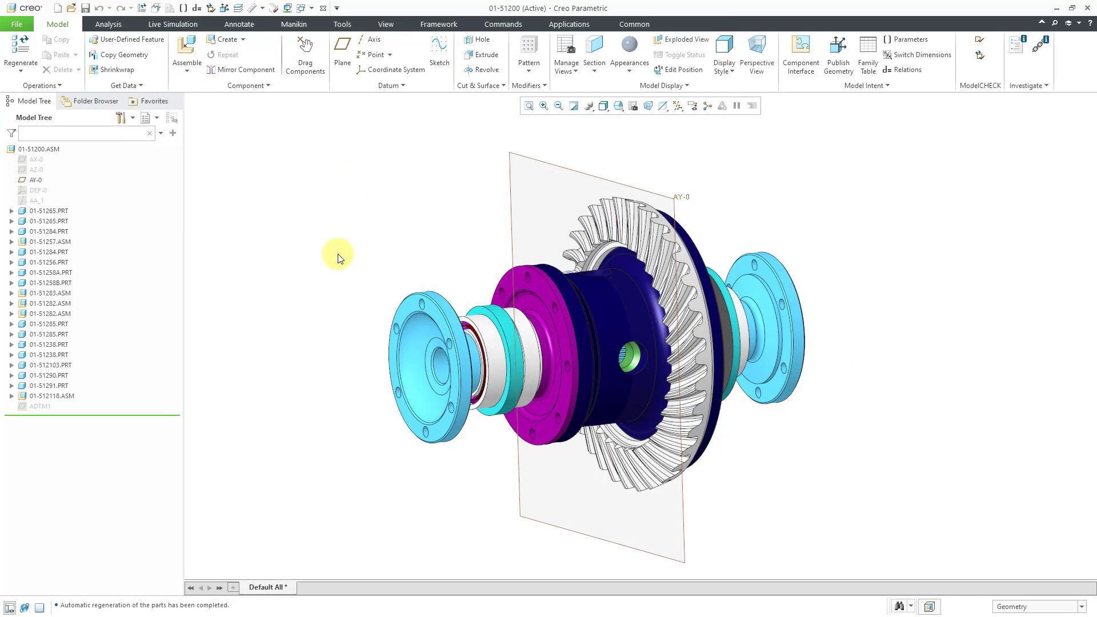
Edit the placement of the first 01-51265.PRT, set its offset distance to 200 mm, and regenerate the assembly.
click(46, 211)
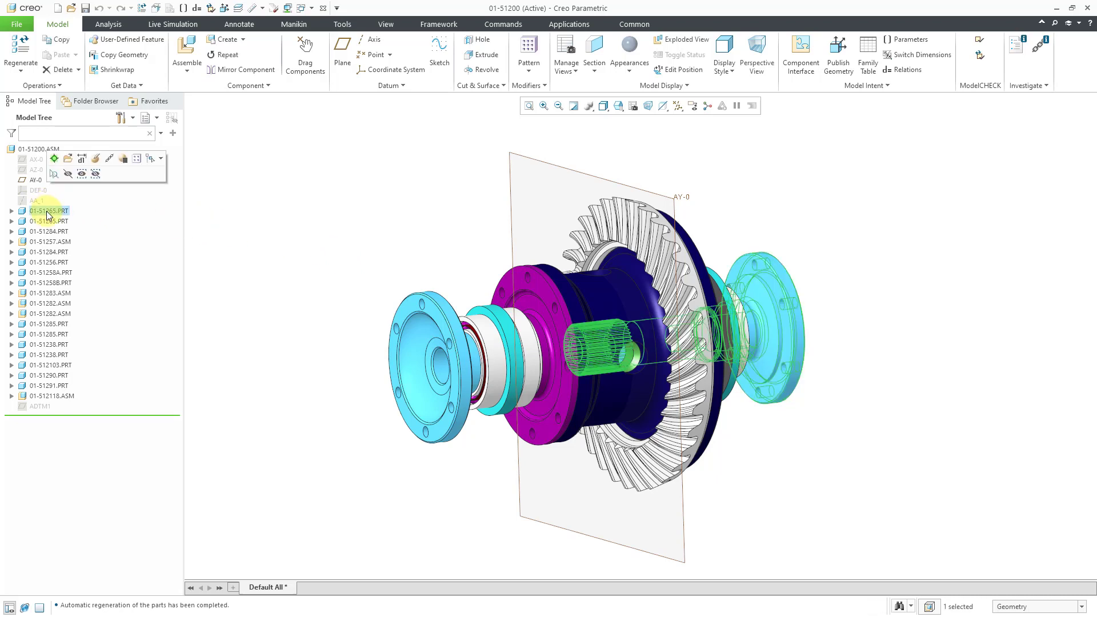
click(81, 162)
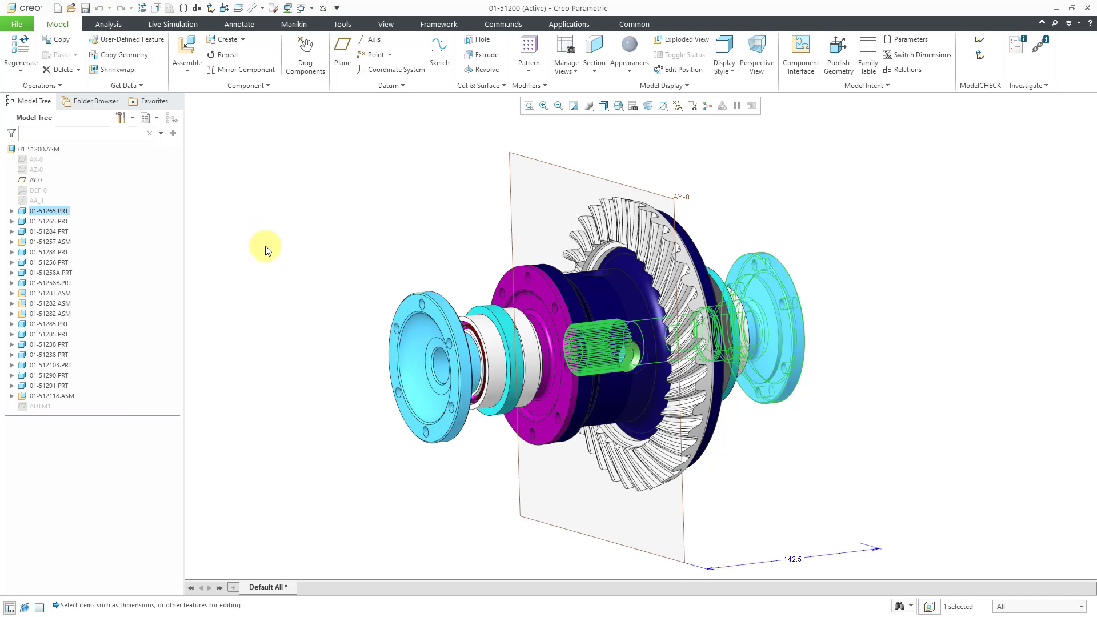
double_click(798, 561)
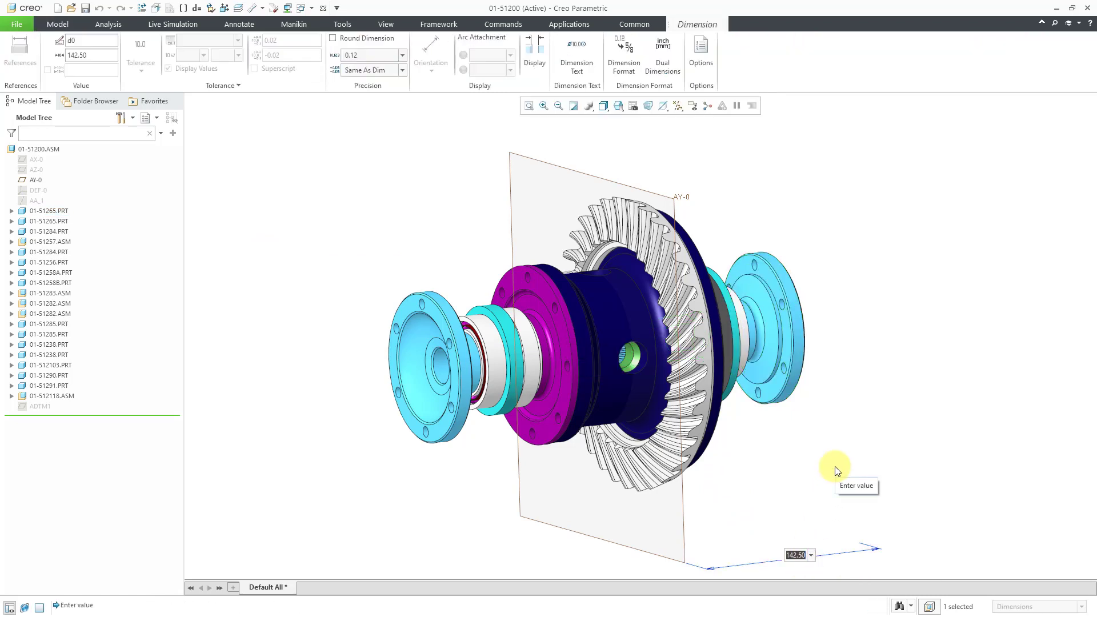
text(200)
key(Return)
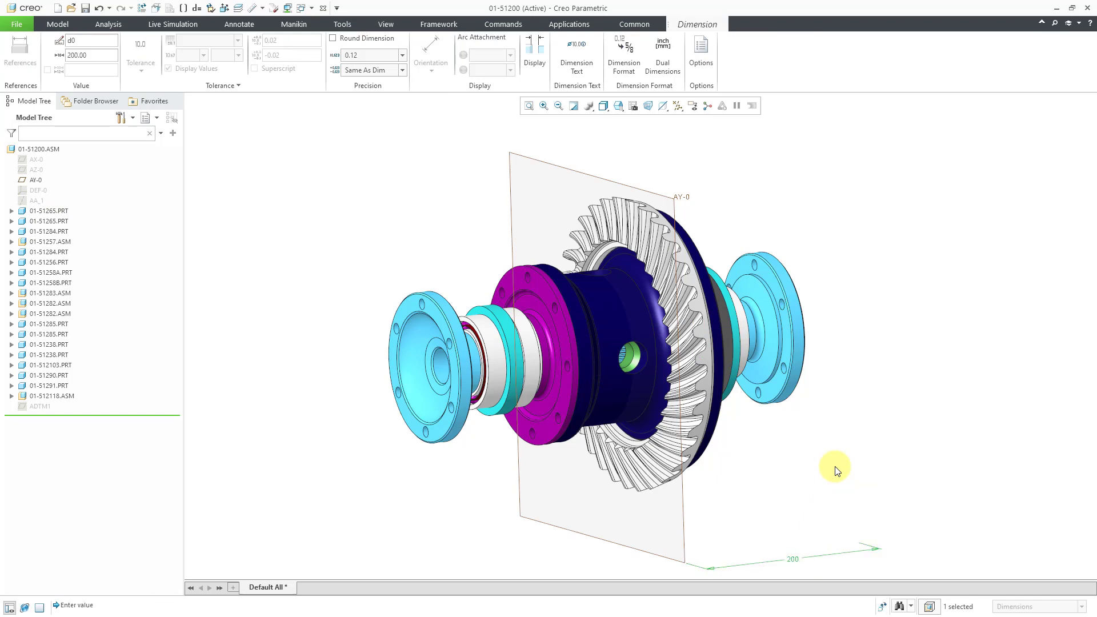
middle_click(831, 461)
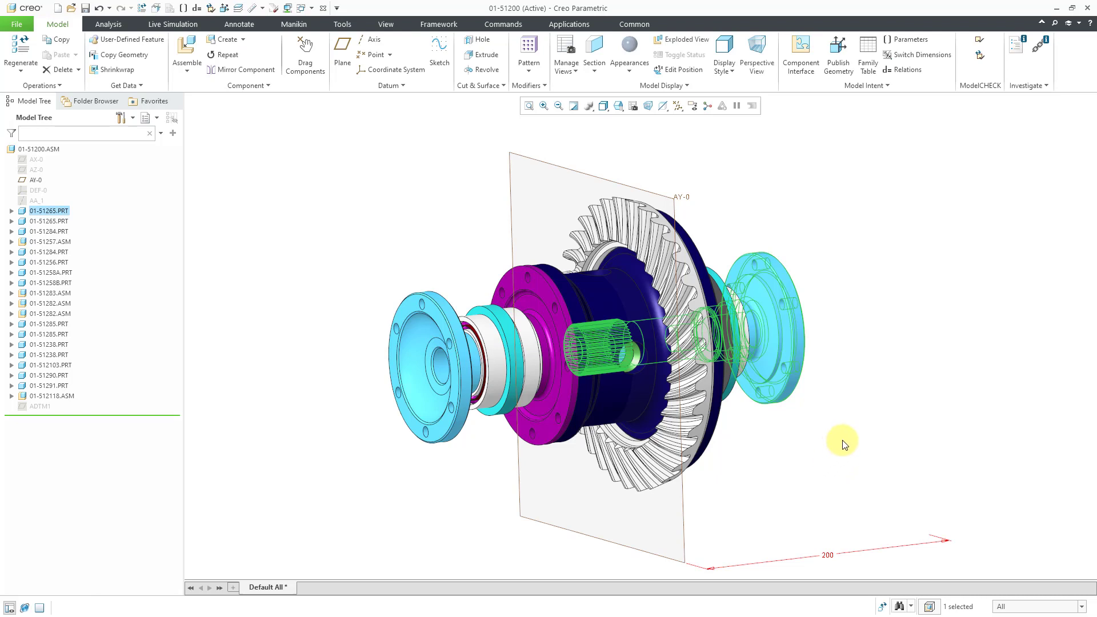
click(844, 443)
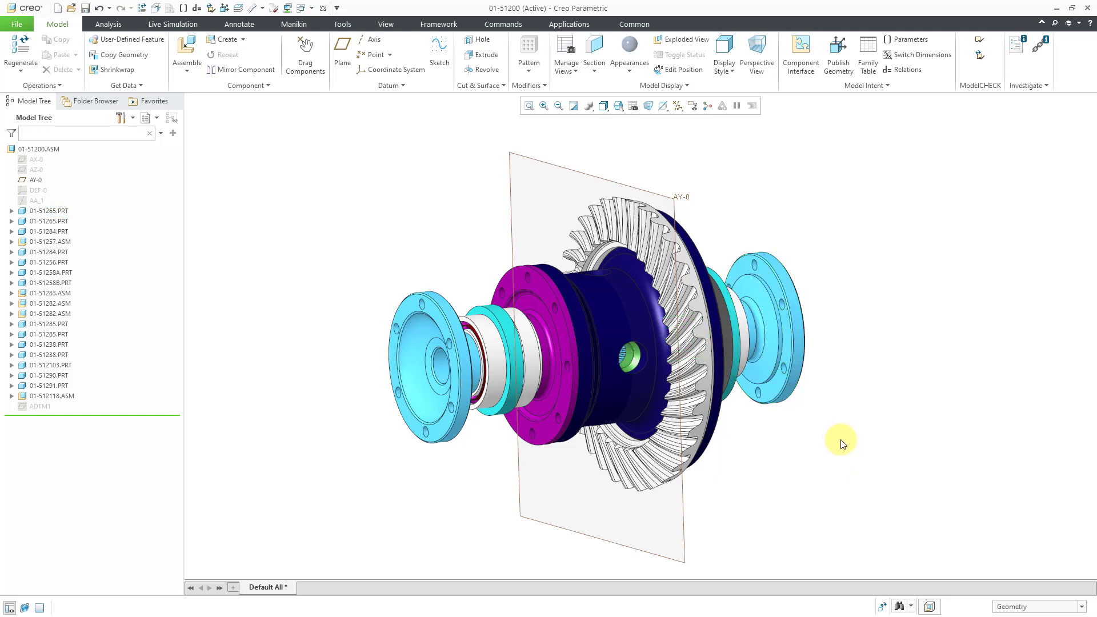
key(ctrl+g)
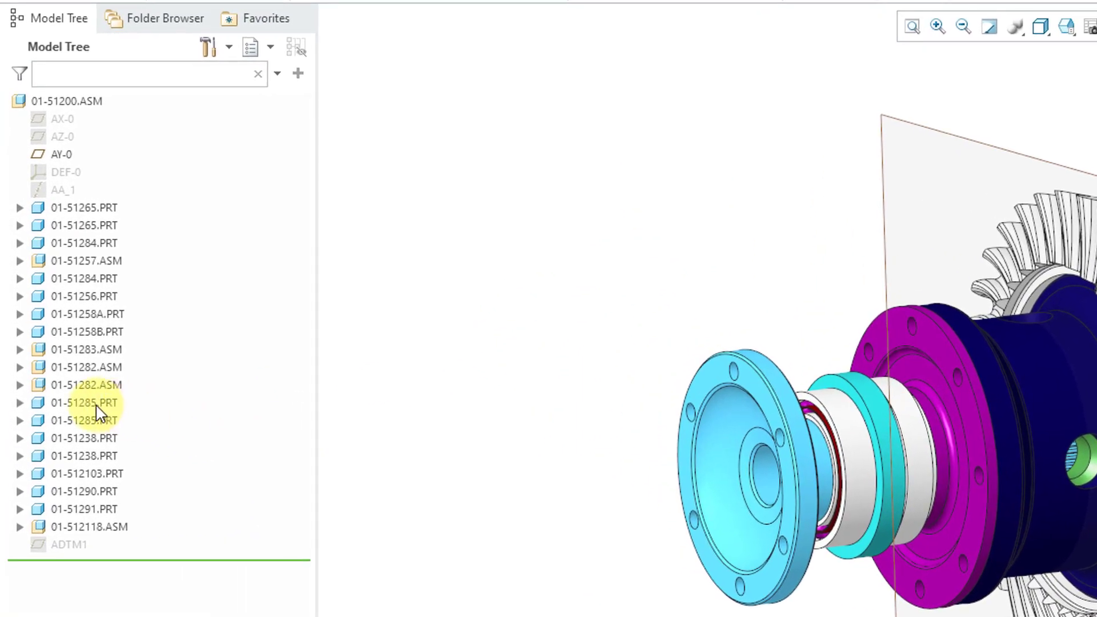
Open the placement definition of the first 01-51285.PRT, examine both Coincident constraints, and close it.
click(98, 407)
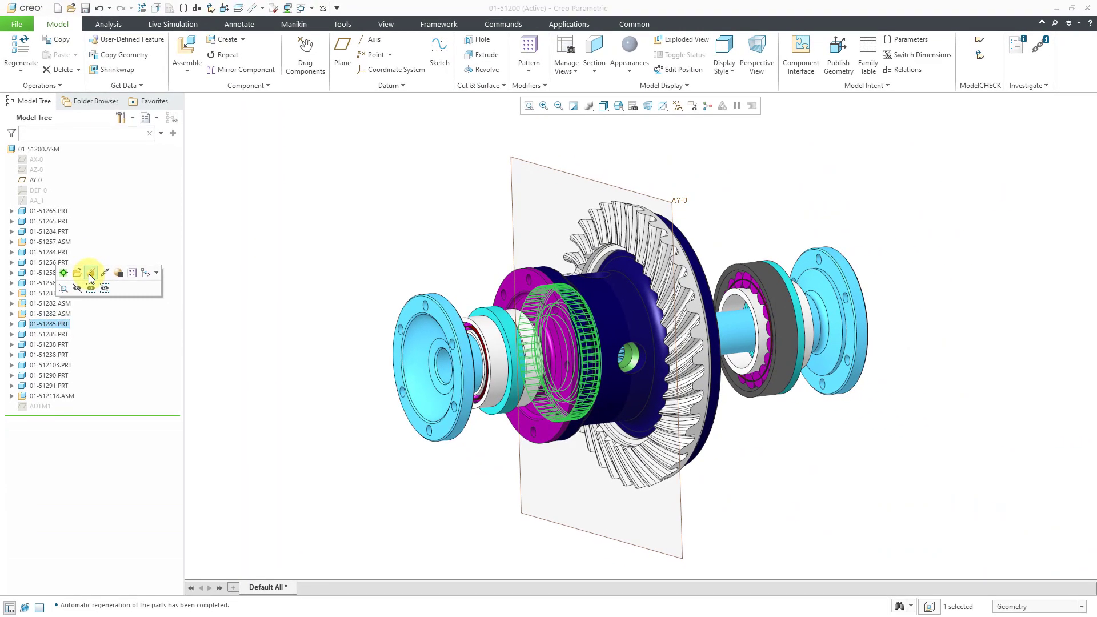
click(156, 314)
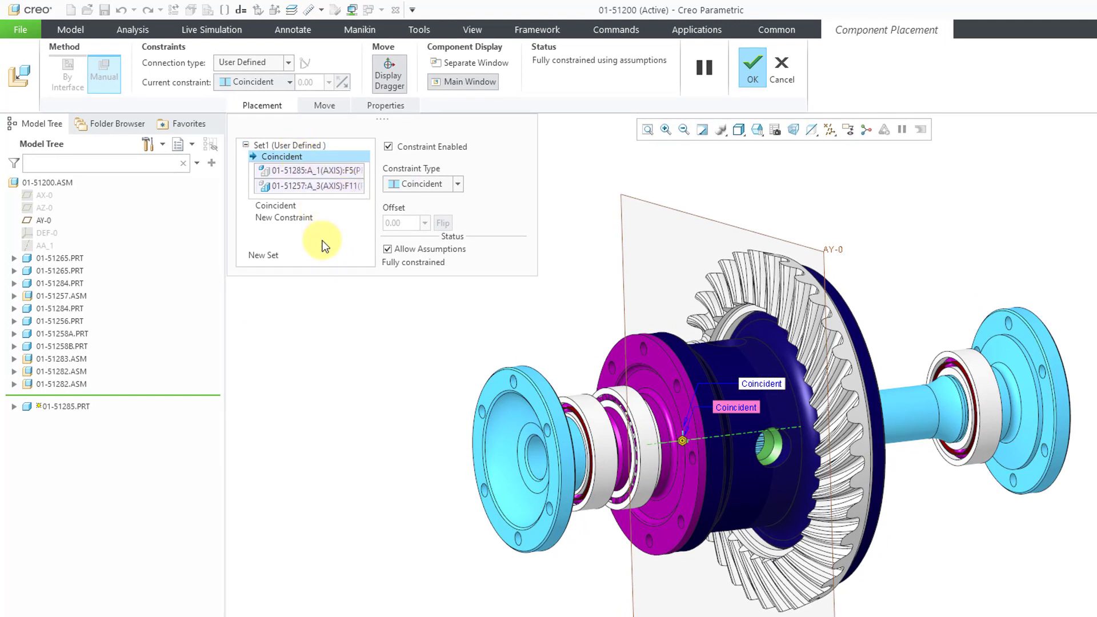
click(283, 208)
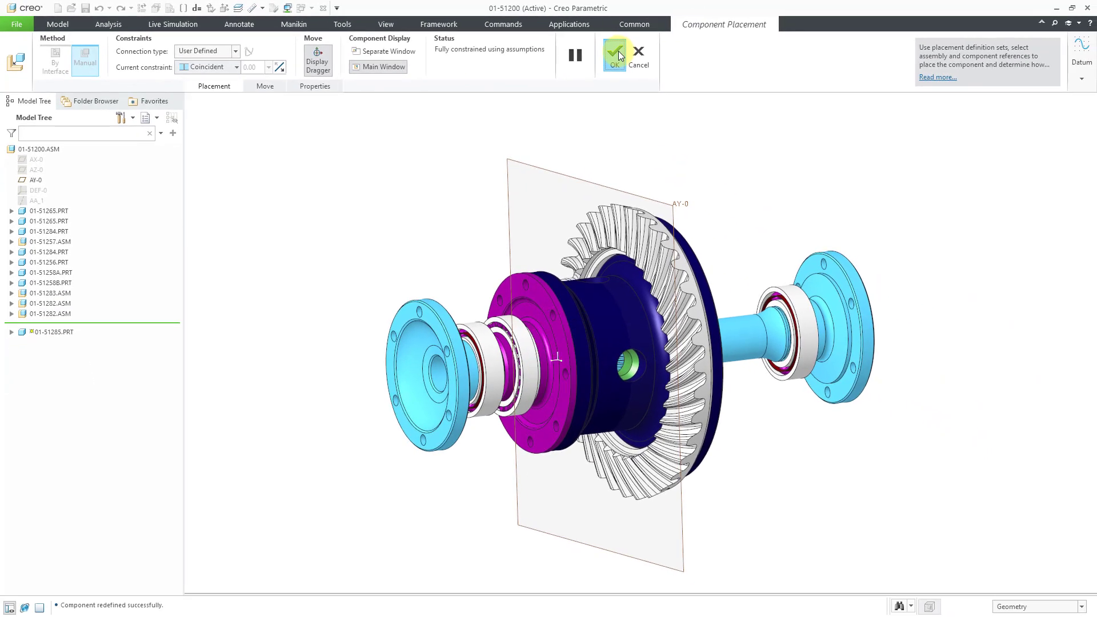
click(752, 67)
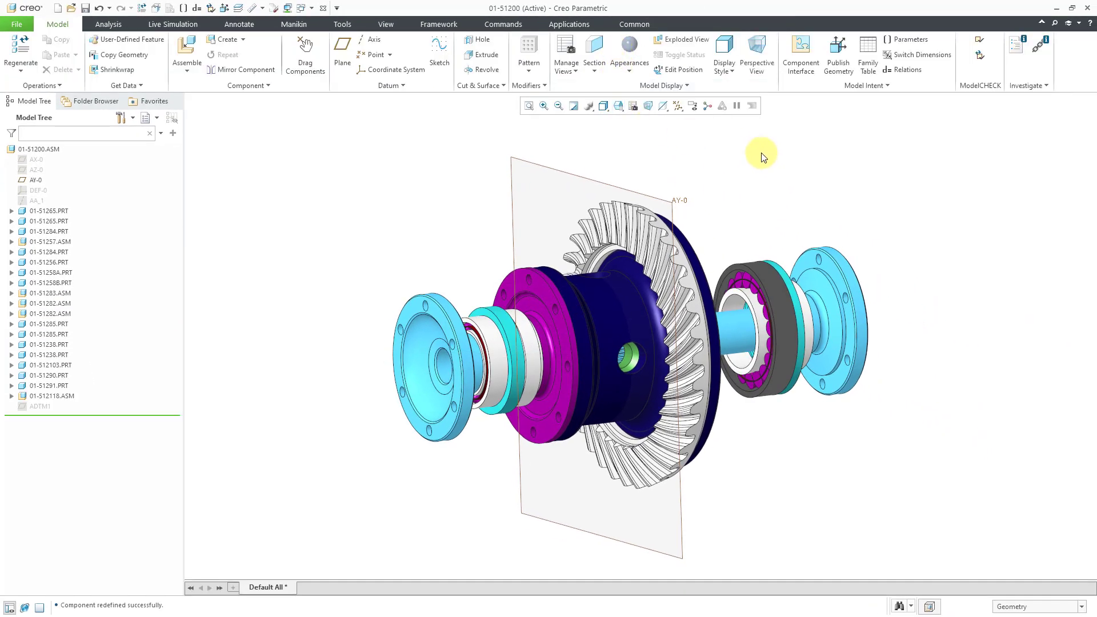
Open the placement definition of the first 01-51265.PRT flange shaft from the model, examine its constraints, and close it.
click(835, 295)
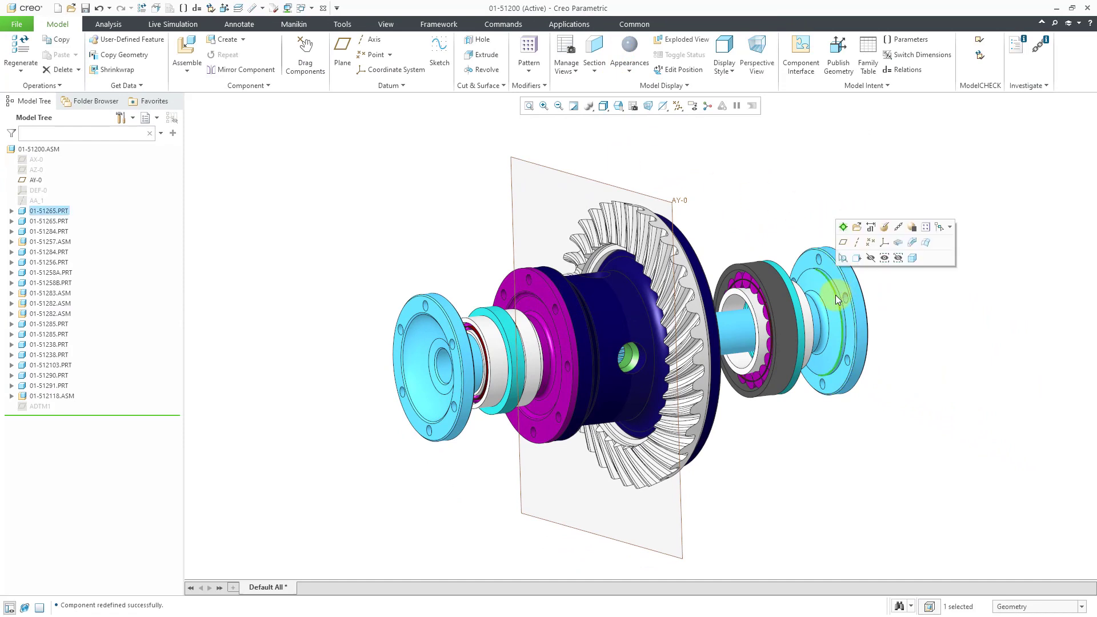
click(885, 228)
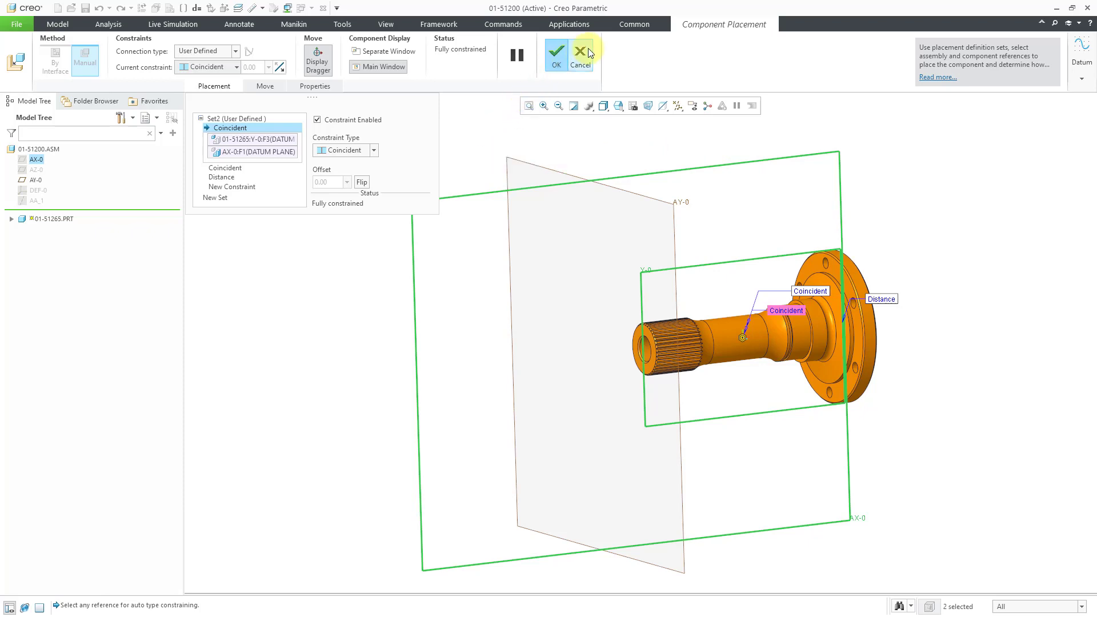
middle_click(527, 145)
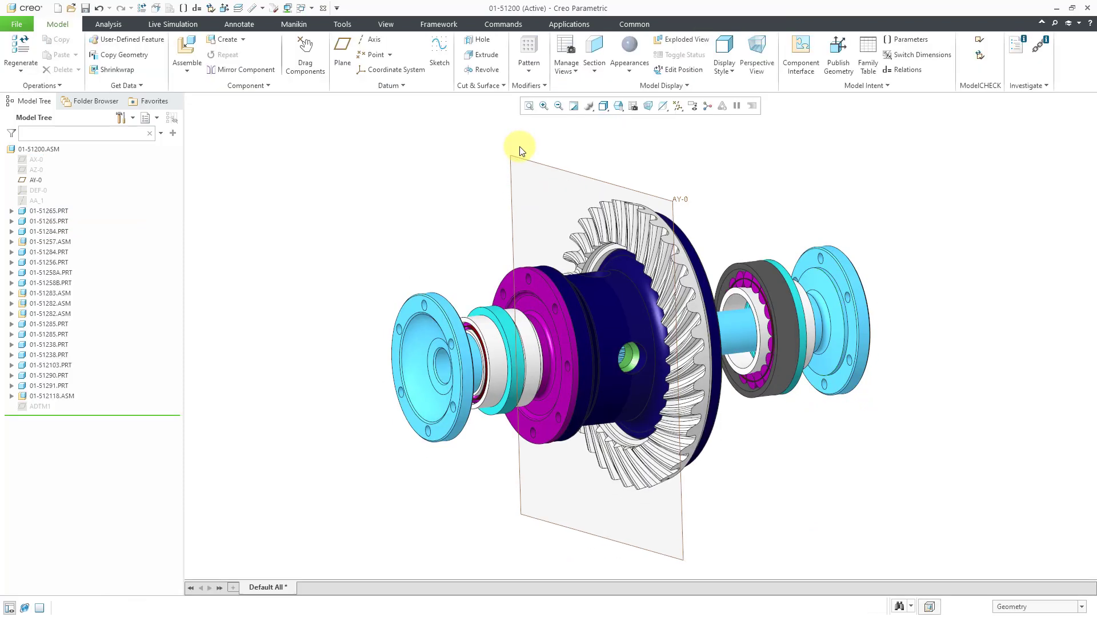
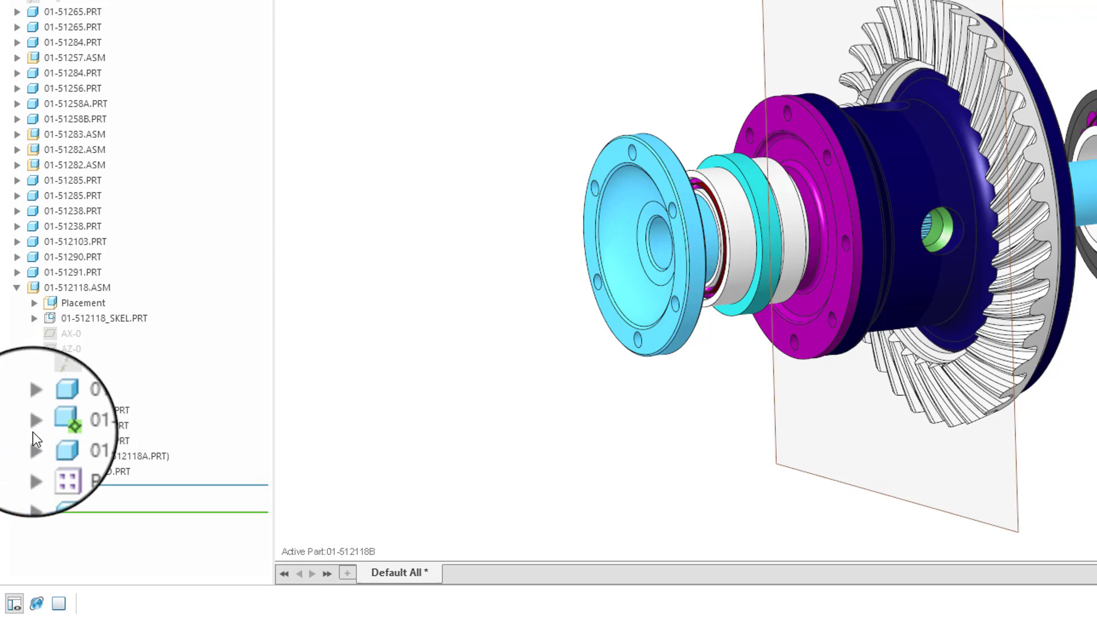
Open the definition of Protrusion id 32 in the active part 01-512118B, examine its revolve placement settings, and cancel.
click(33, 426)
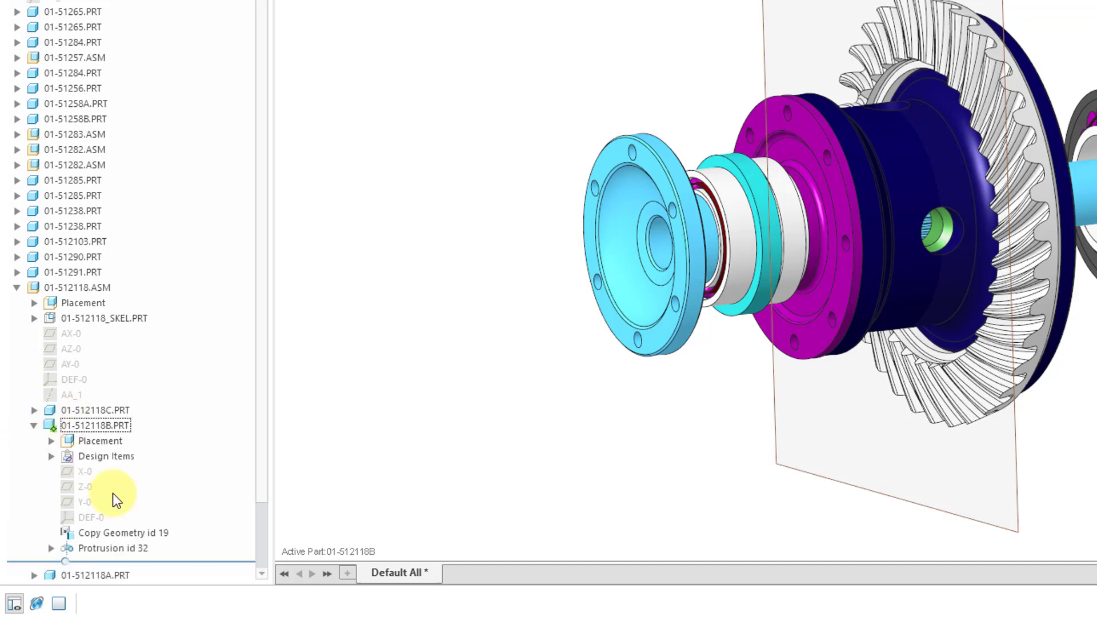
click(132, 548)
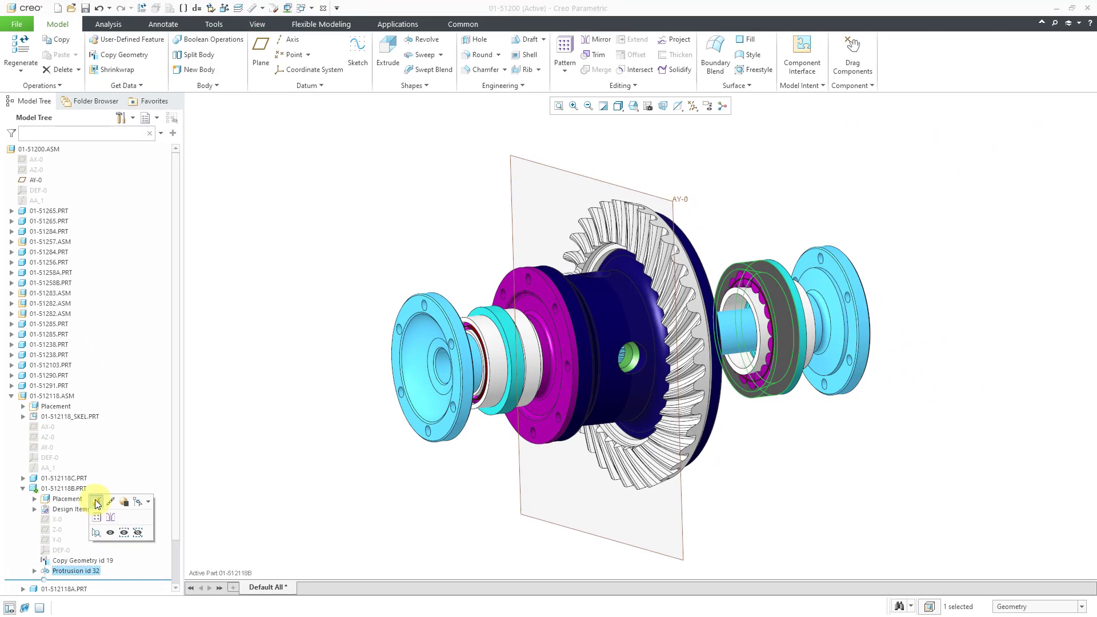
click(97, 503)
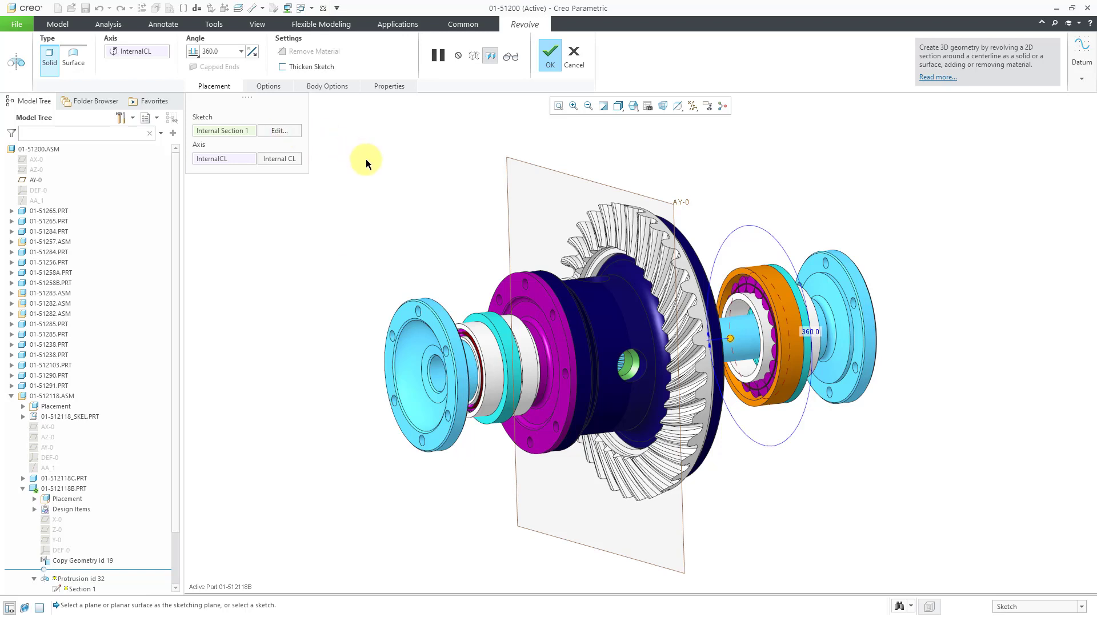
click(577, 59)
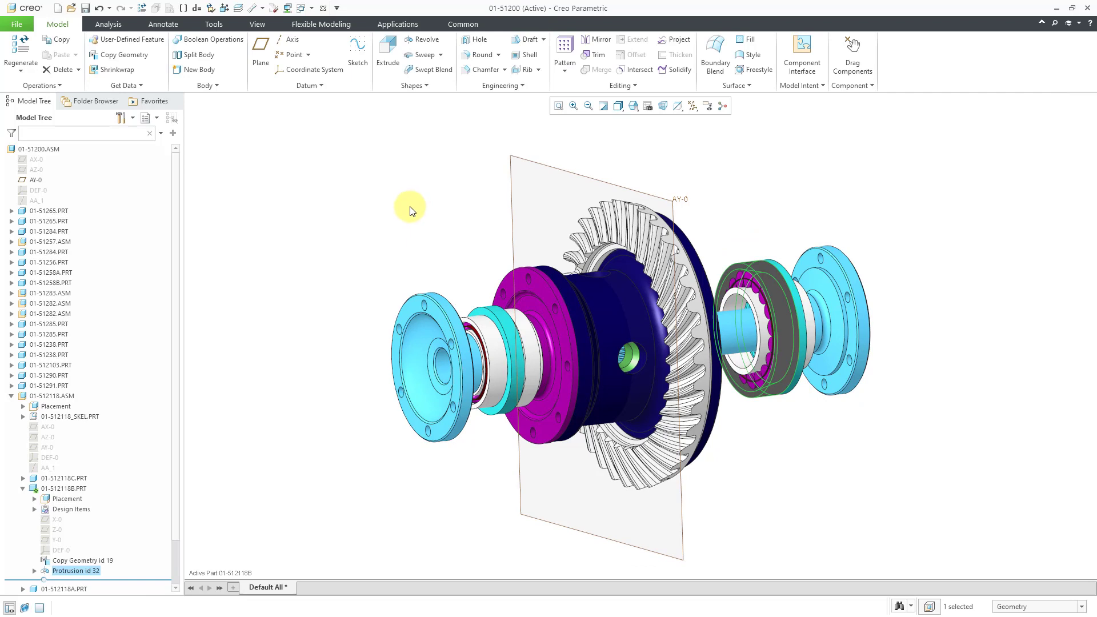
click(410, 210)
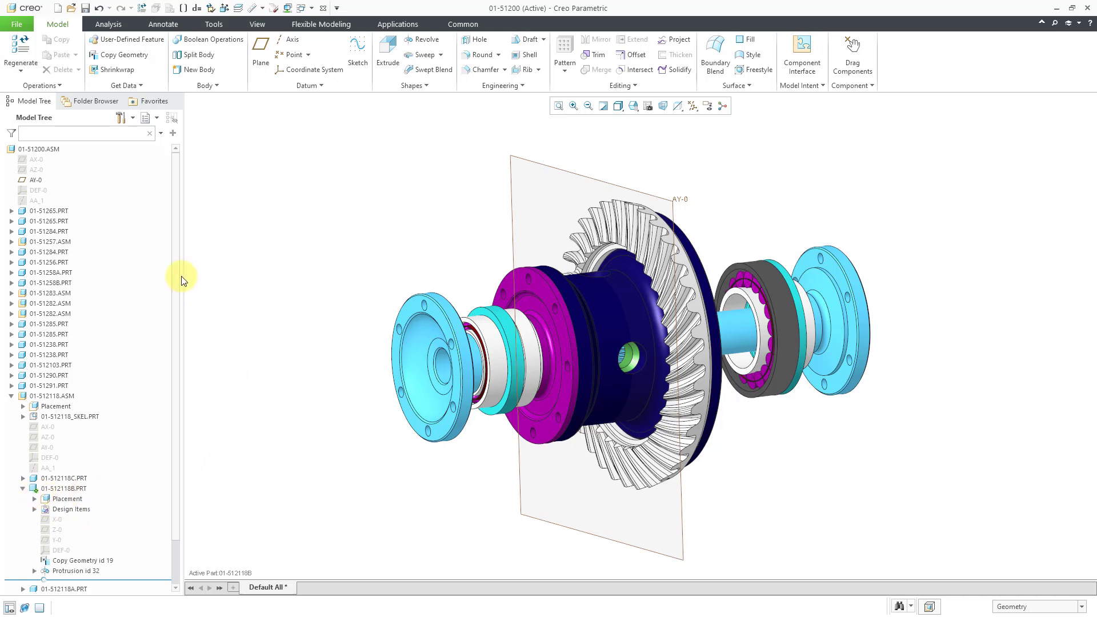
Activate the top-level assembly 01-51200.ASM again.
click(50, 149)
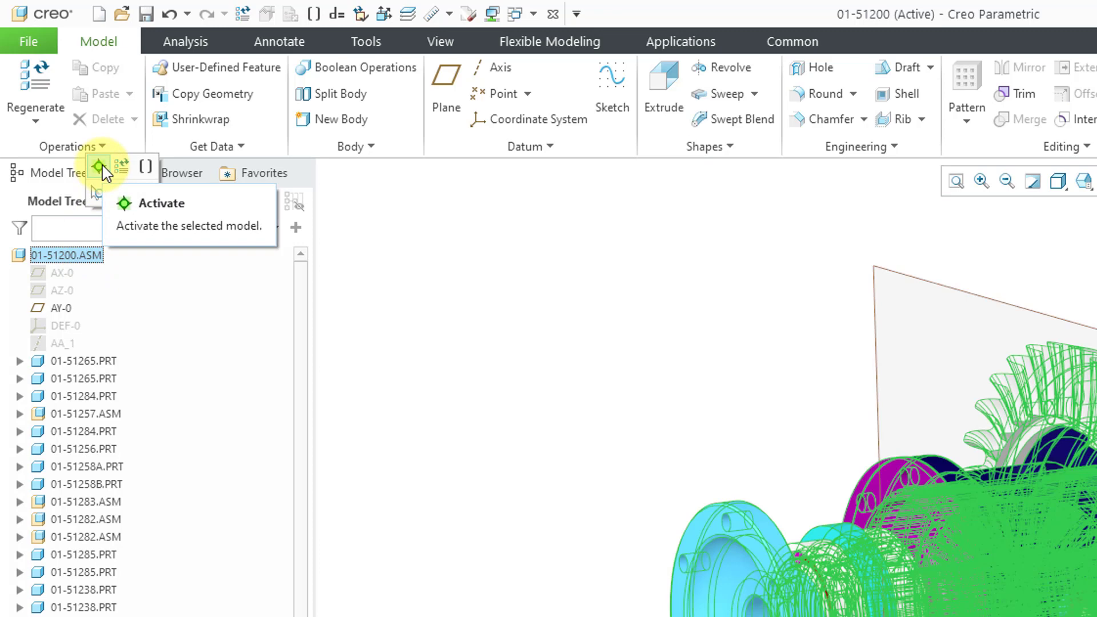
click(98, 167)
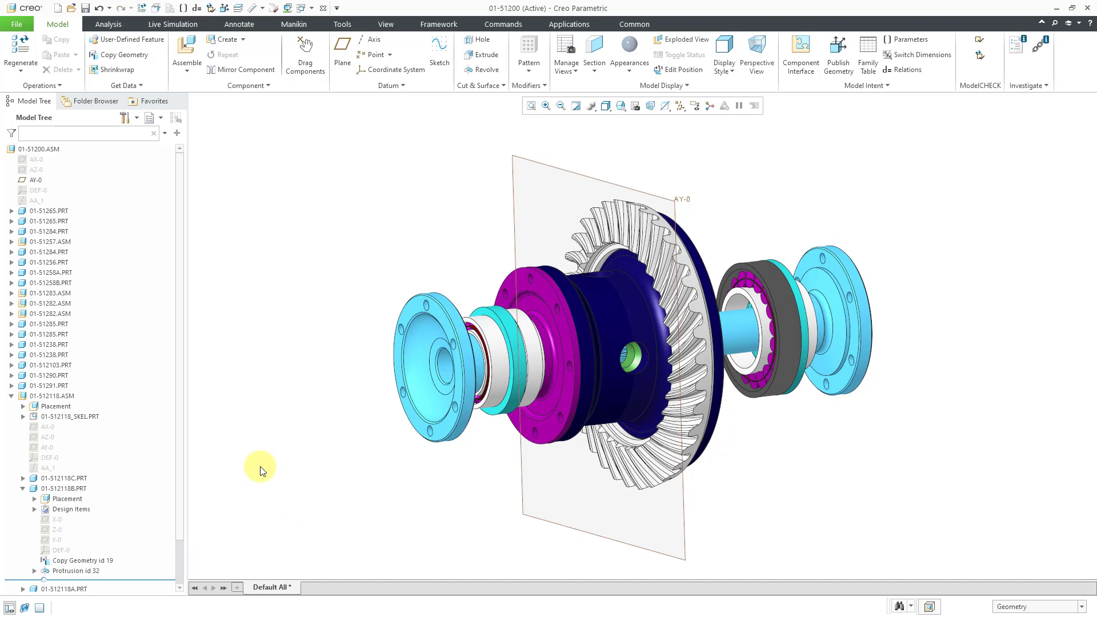
Edit Protrusion id 19 in the second 01-51265.PRT, set its overall length d4 to 180 mm, and regenerate.
click(11, 222)
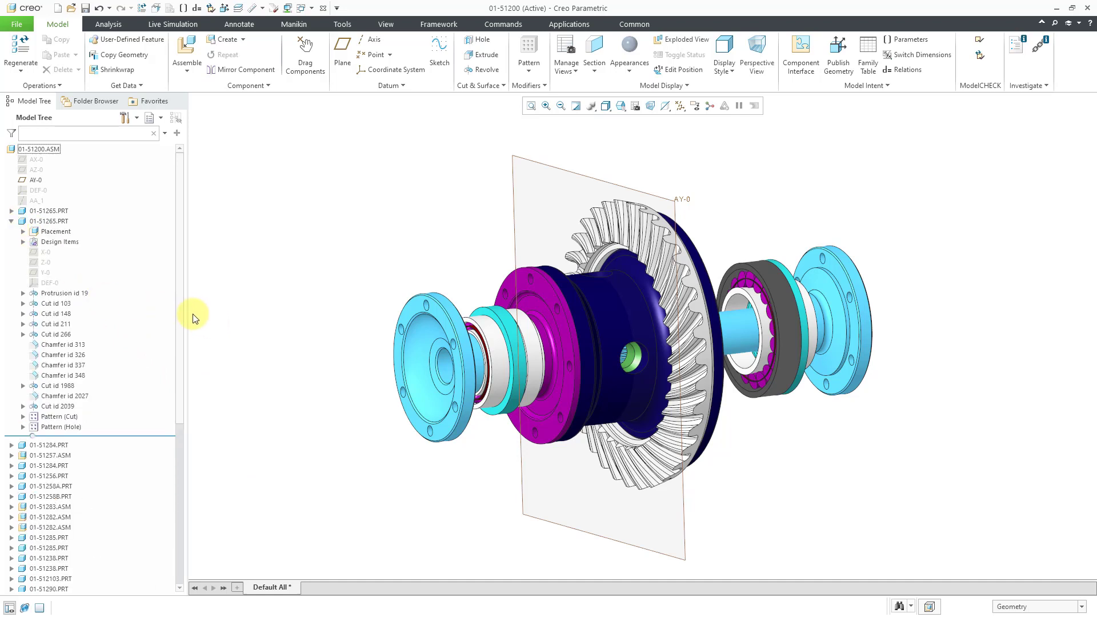
click(78, 294)
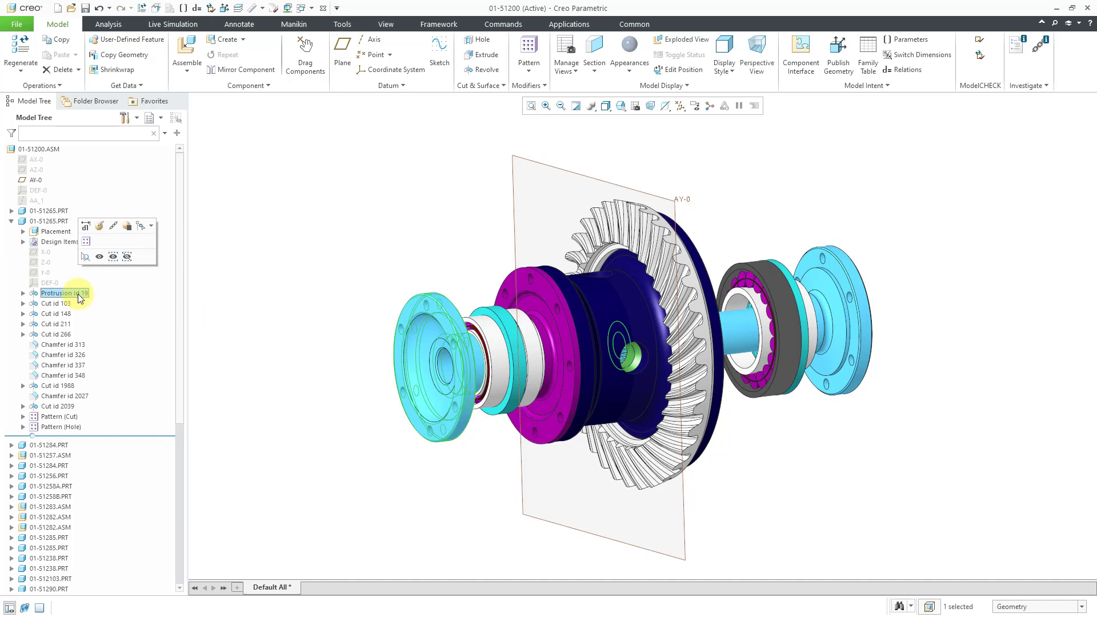
click(85, 226)
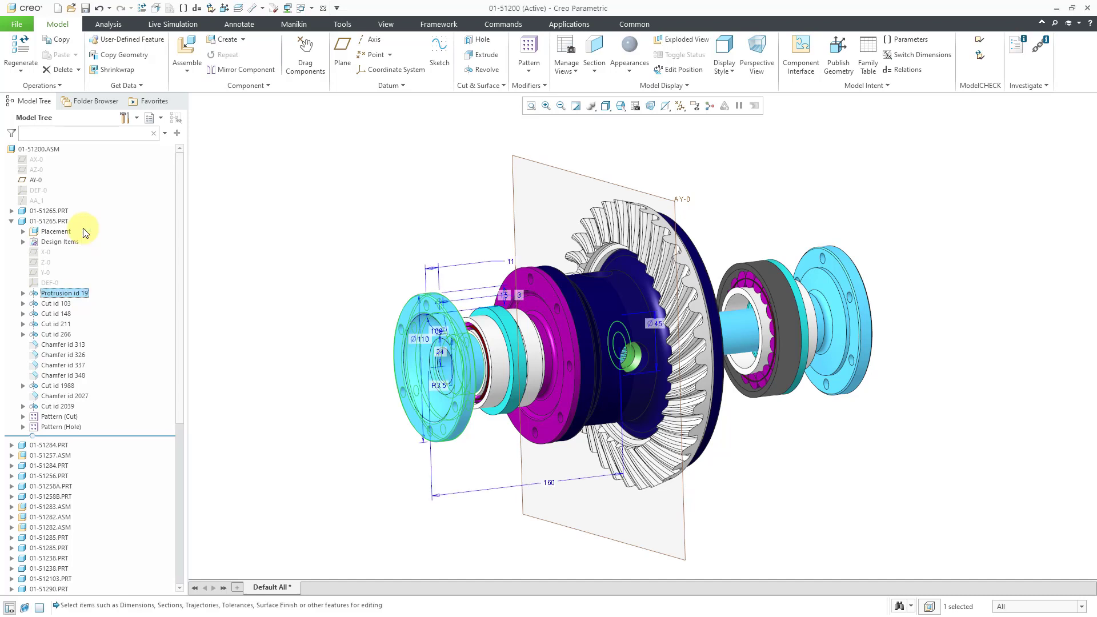
double_click(551, 485)
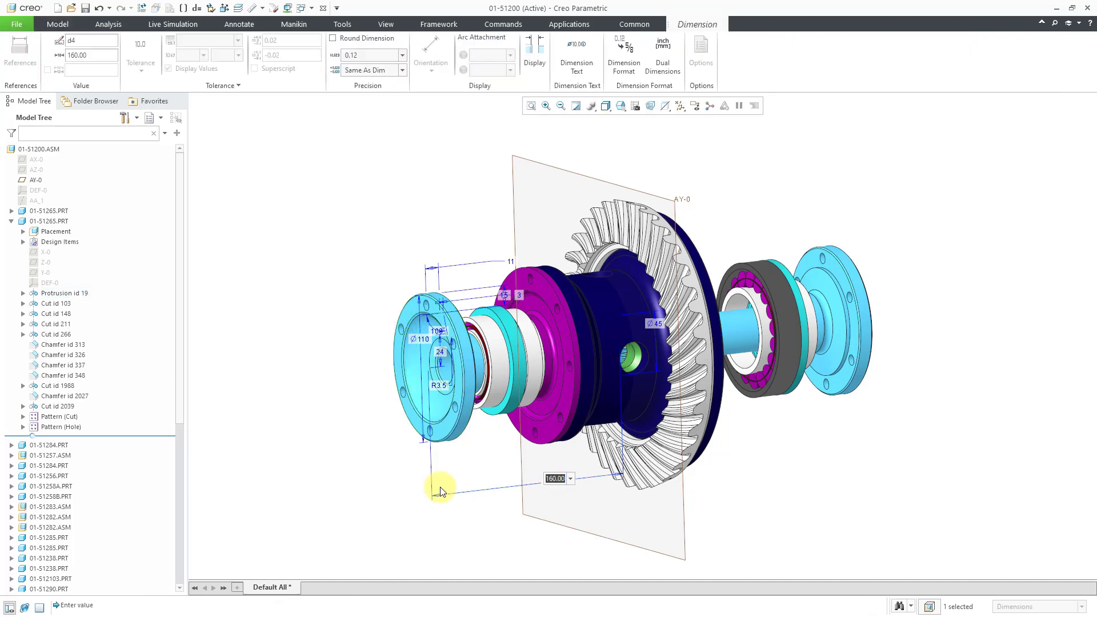
text(180)
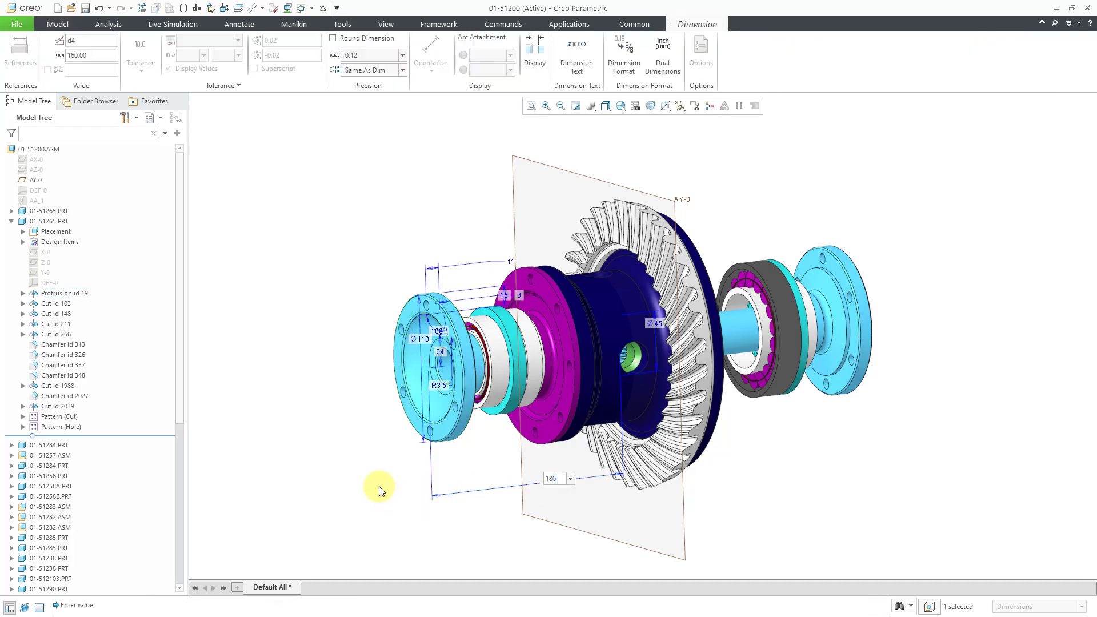
key(Return)
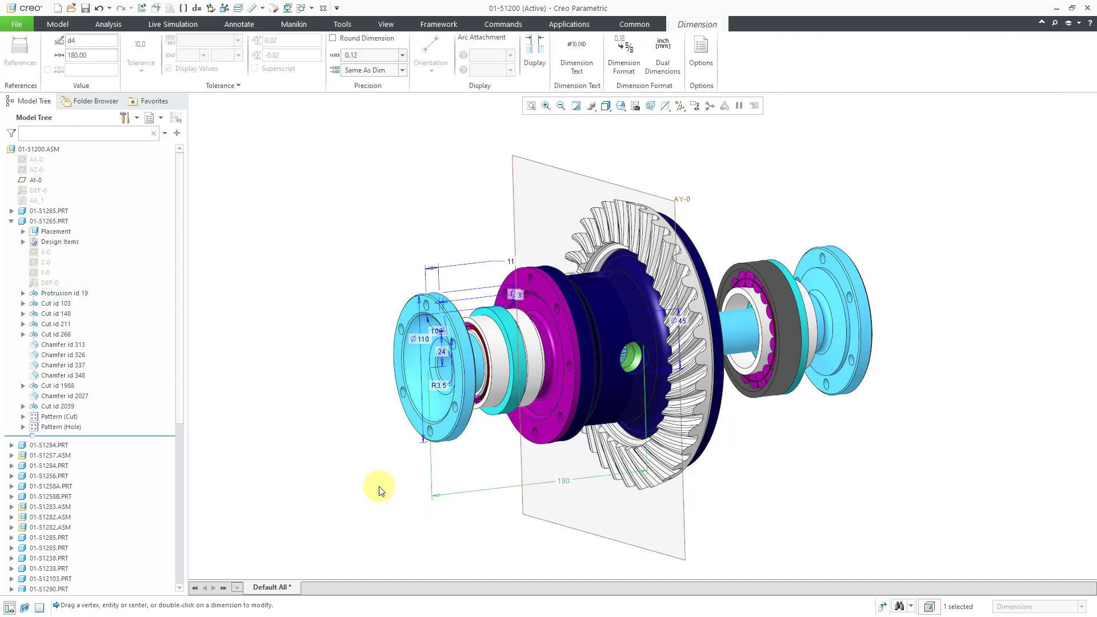
click(884, 609)
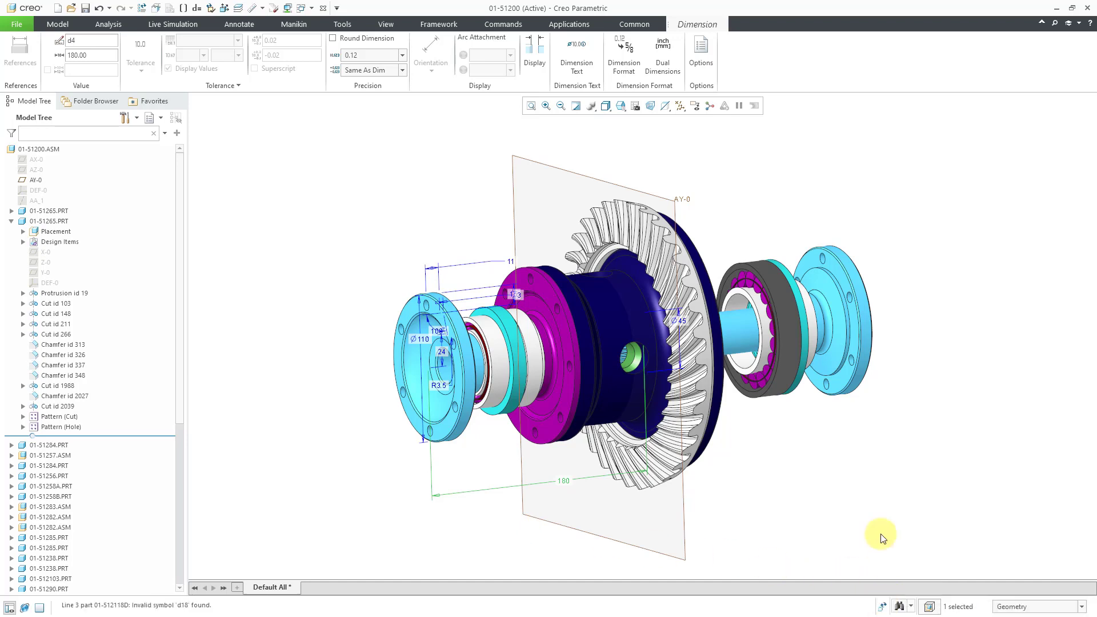